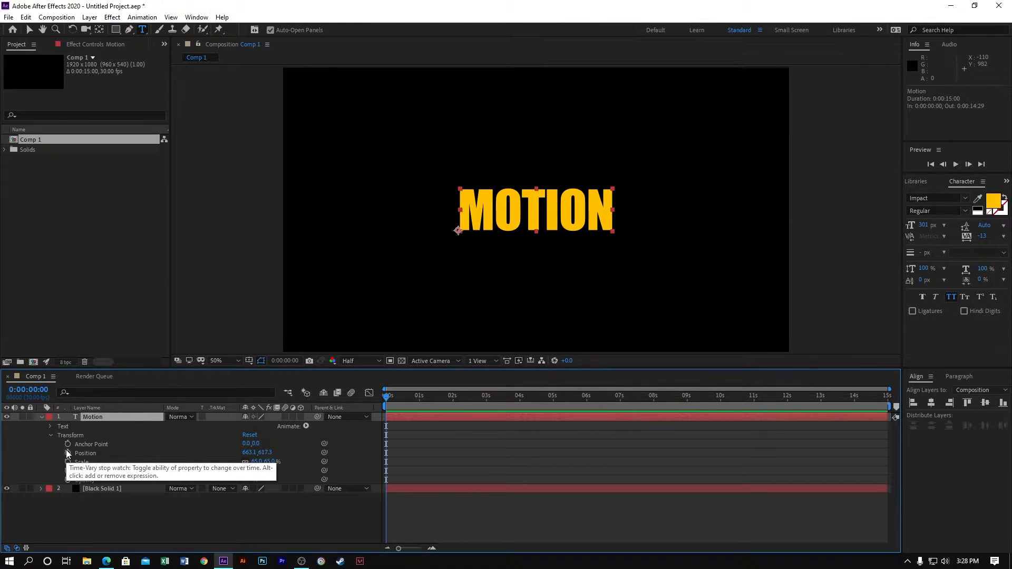
- Animate the Motion layer's Position from 663.1, 843.3 at 0 seconds to its original spot at 1 second, and preview the rise
click(67, 451)
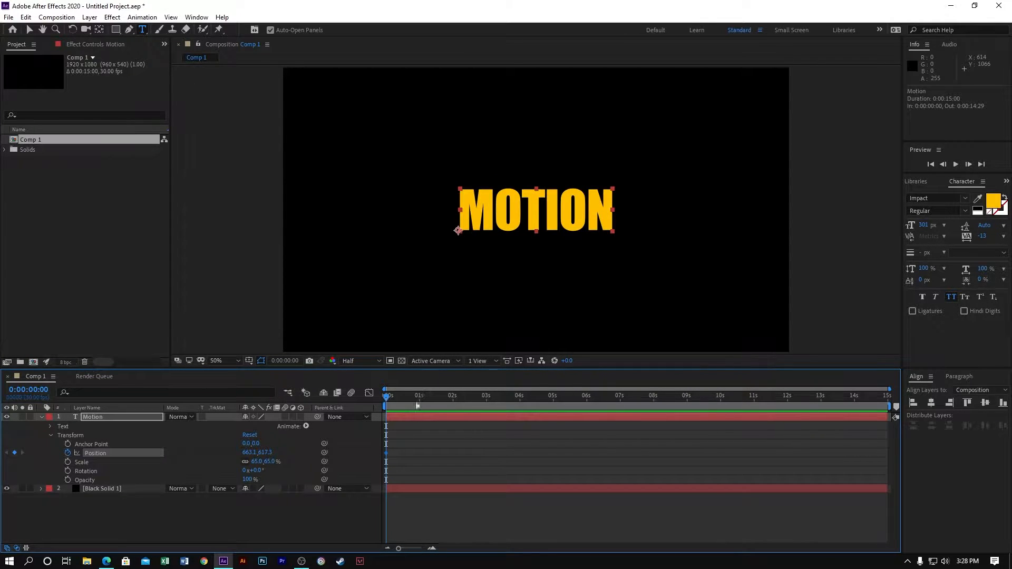
drag(399, 548, 416, 549)
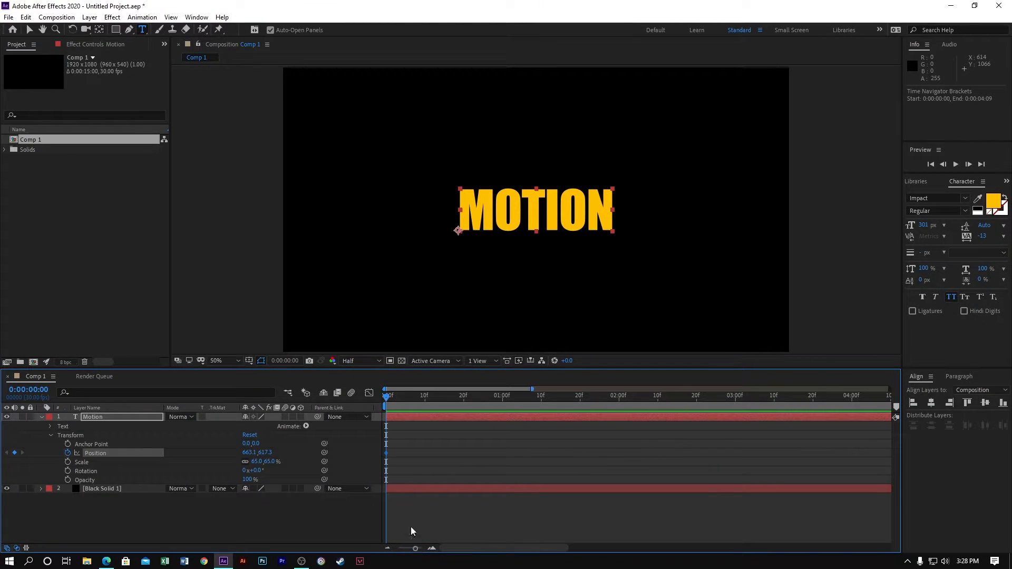
drag(387, 456, 501, 447)
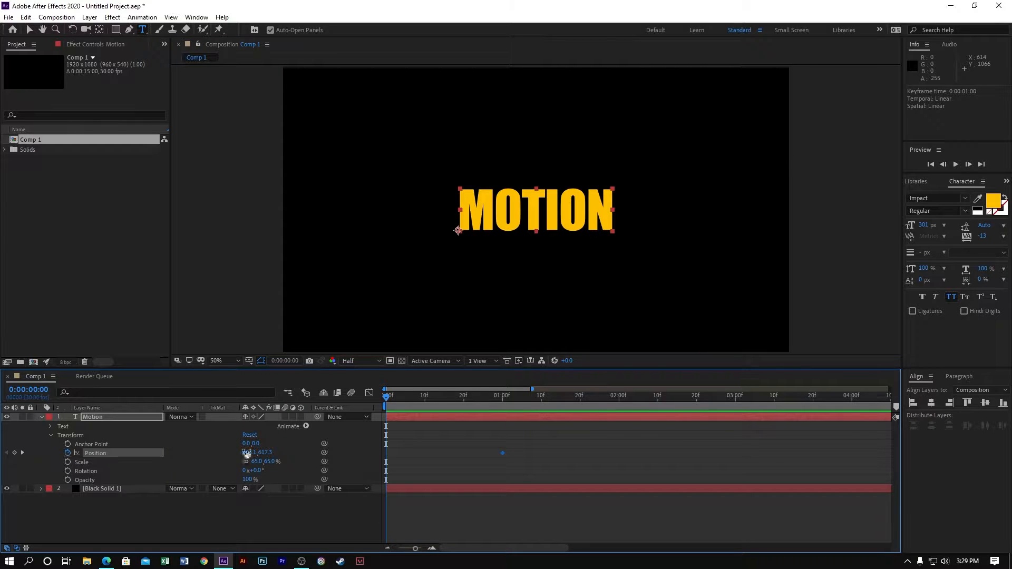
drag(264, 458, 395, 445)
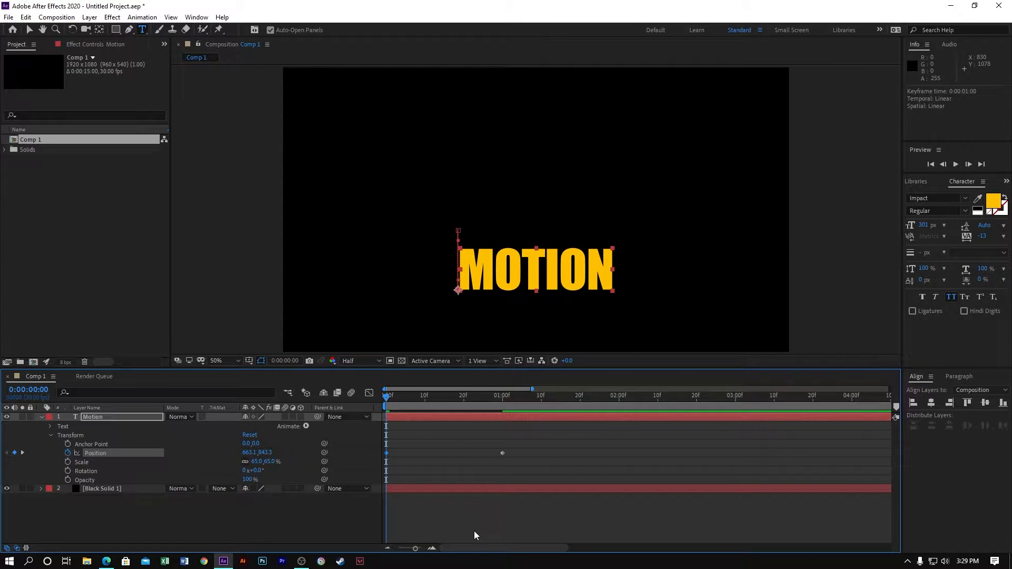
key(space)
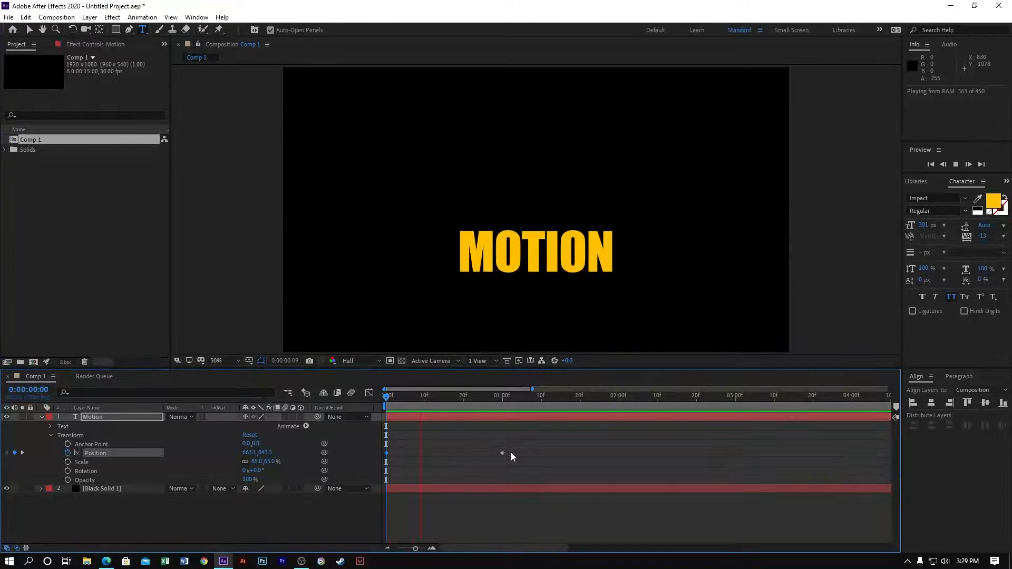
key(space)
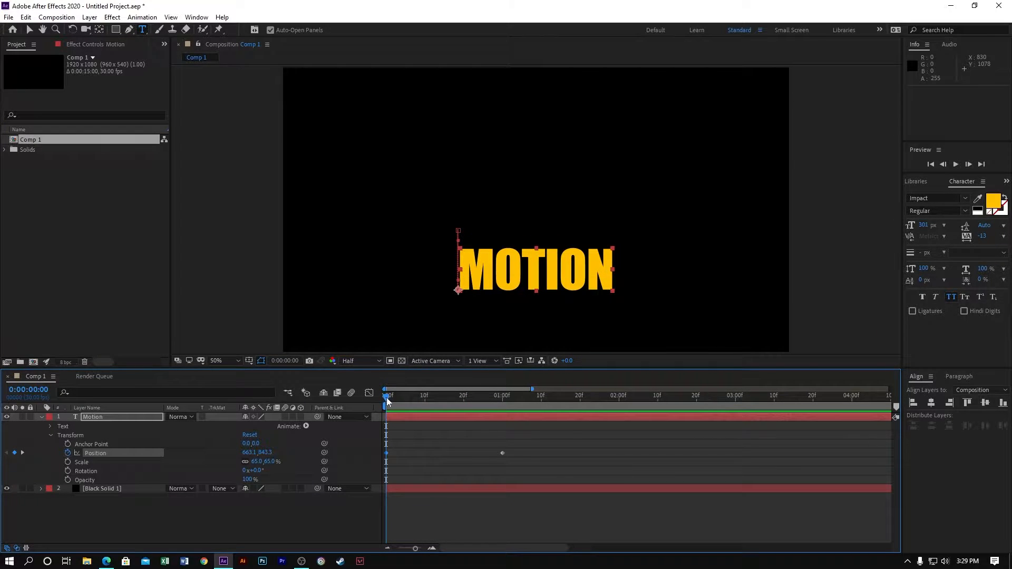
- Apply Easy Ease to both Position keyframes of the Motion layer
click(428, 398)
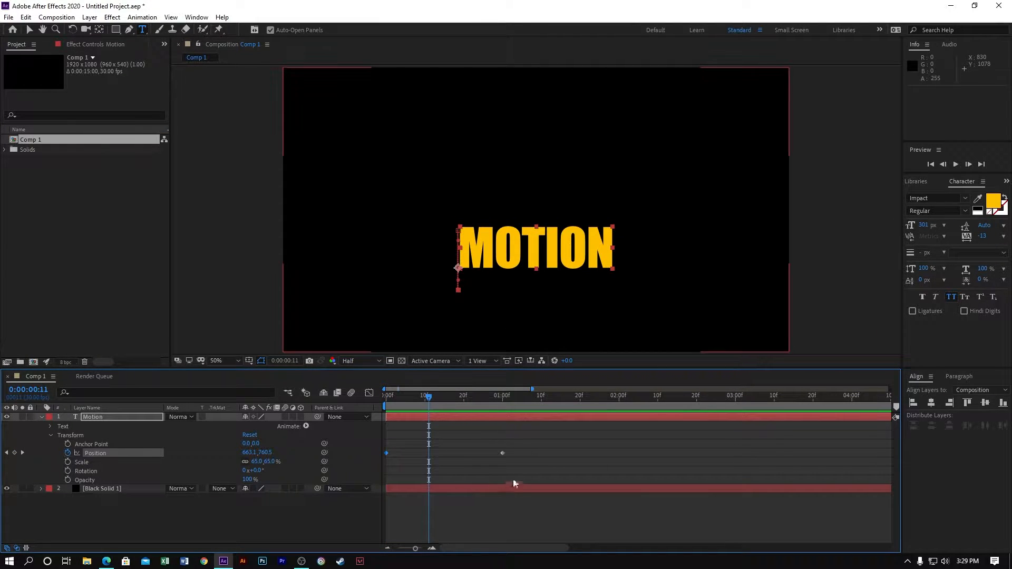
drag(527, 457, 384, 456)
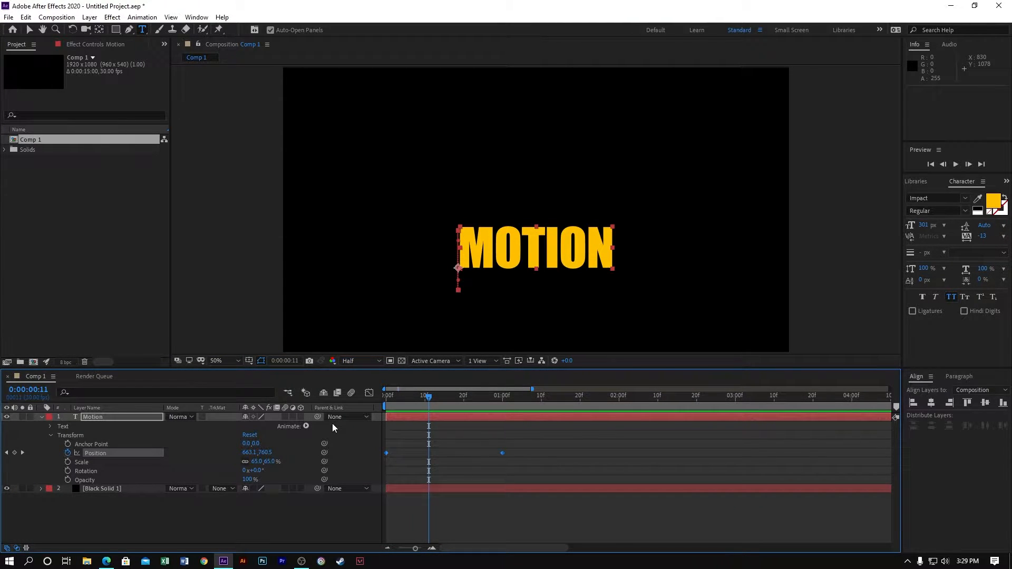
key(F9)
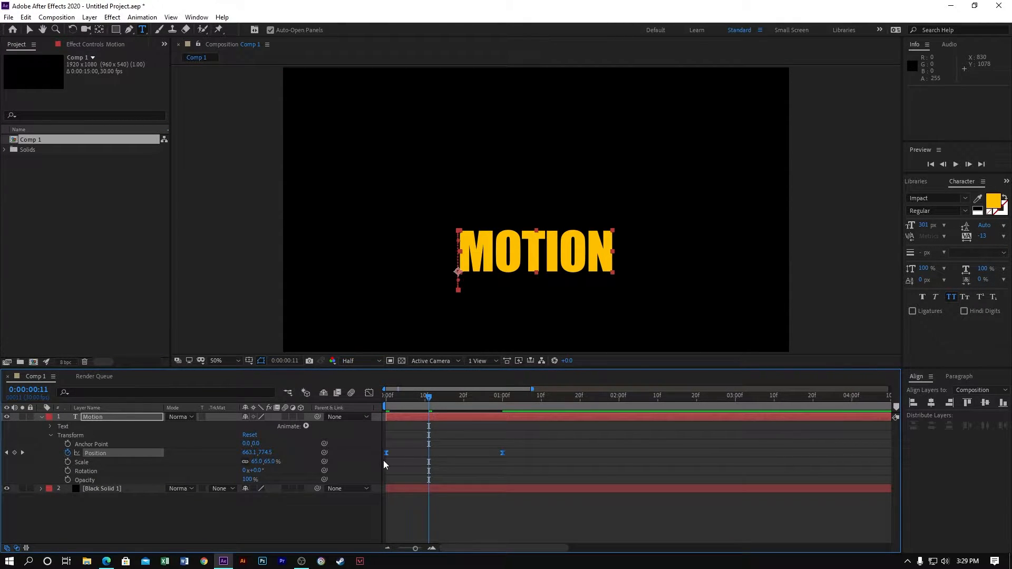
- In the Position speed graph fitted to view, extend the last keyframe's incoming handle back to about frame 15 for a longer slowdown
click(369, 392)
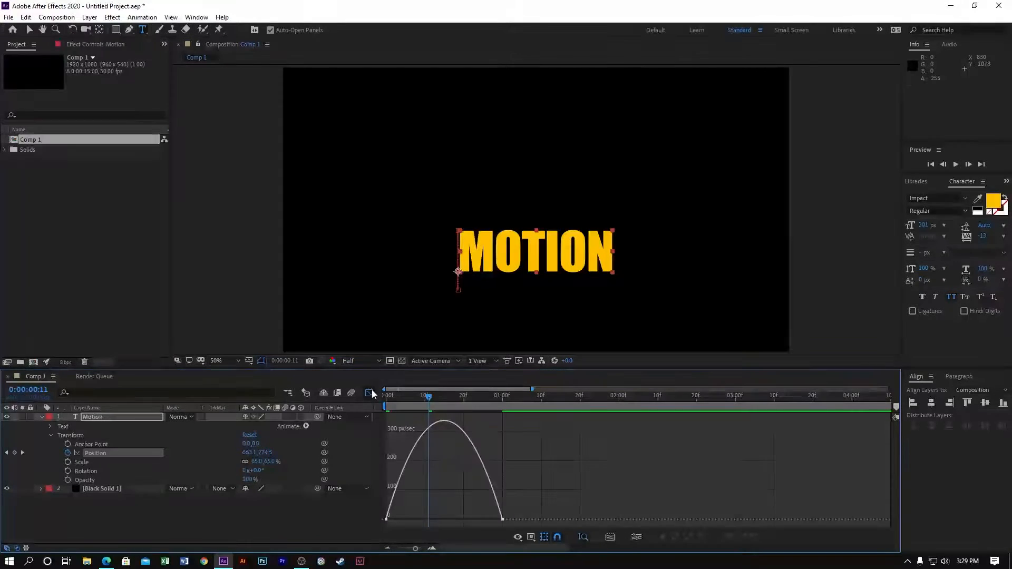
click(530, 537)
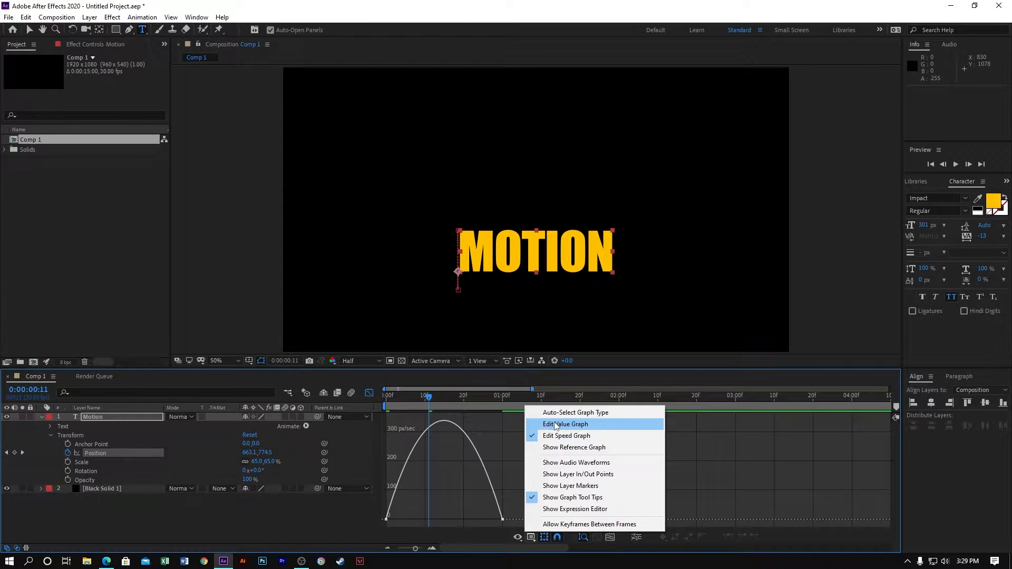
click(708, 464)
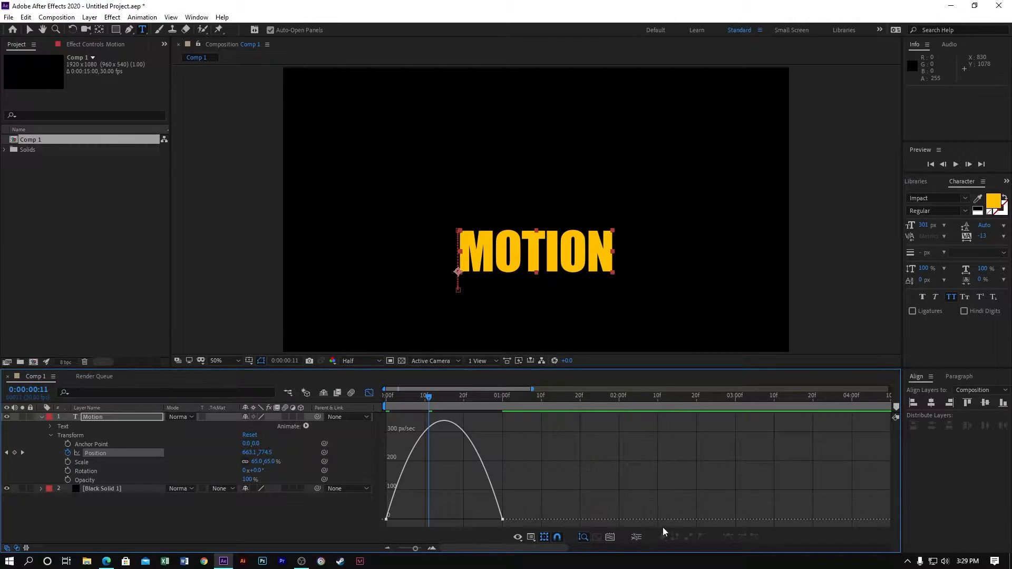
click(610, 537)
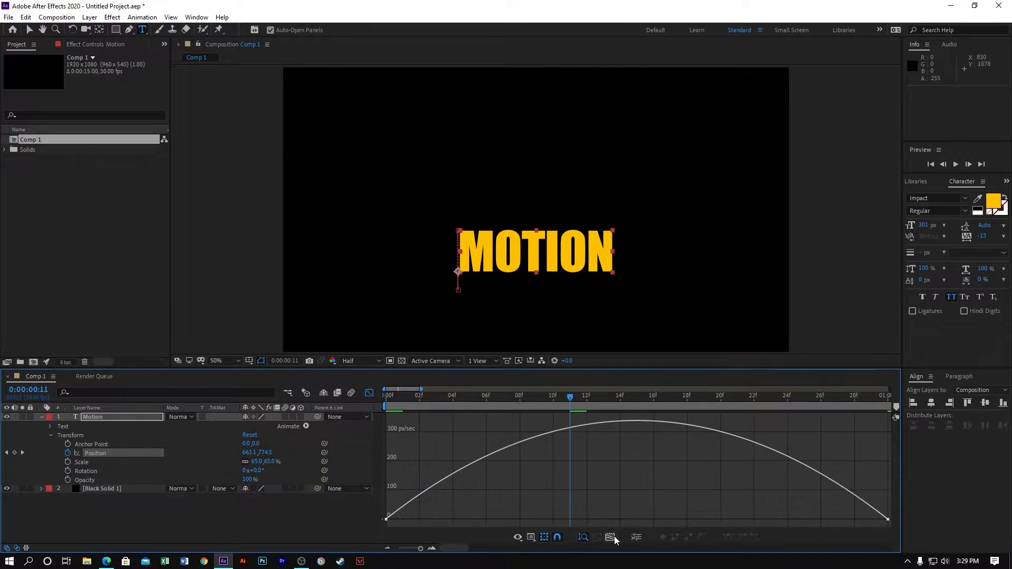
click(888, 520)
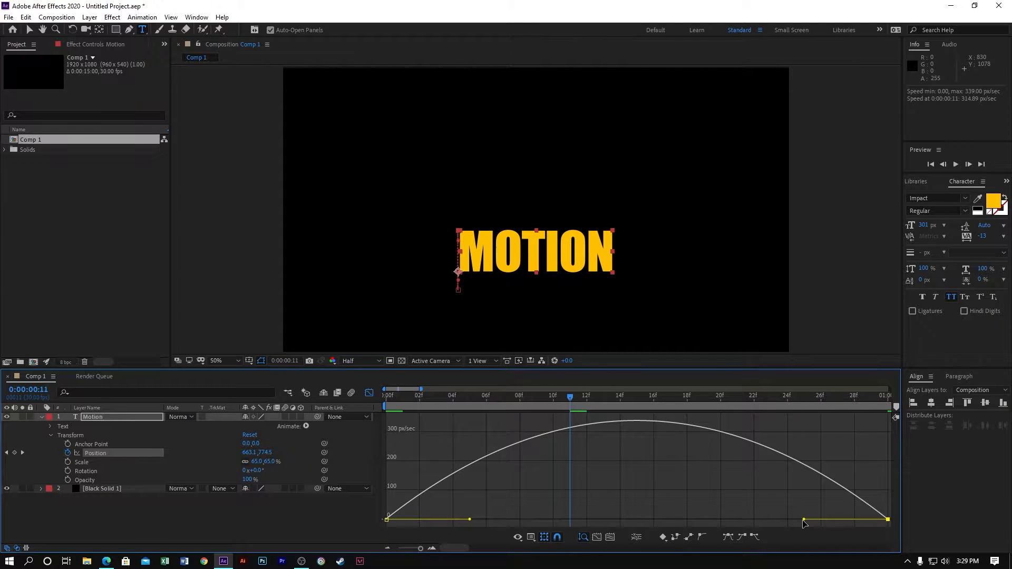
drag(804, 520, 619, 520)
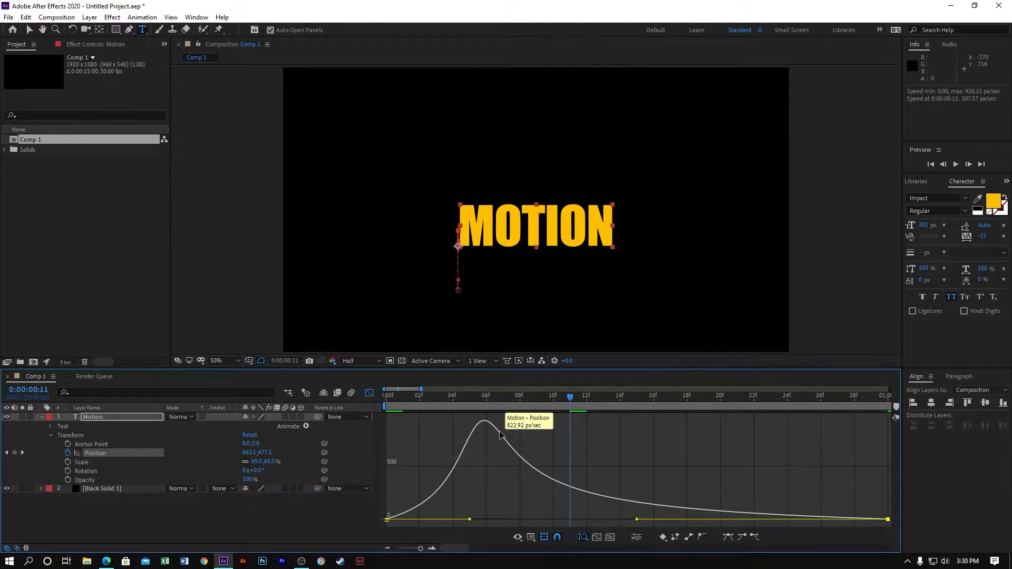
- Leave the Graph Editor, show the full composition duration and play back the eased rise from the start
click(530, 402)
drag(530, 402, 371, 417)
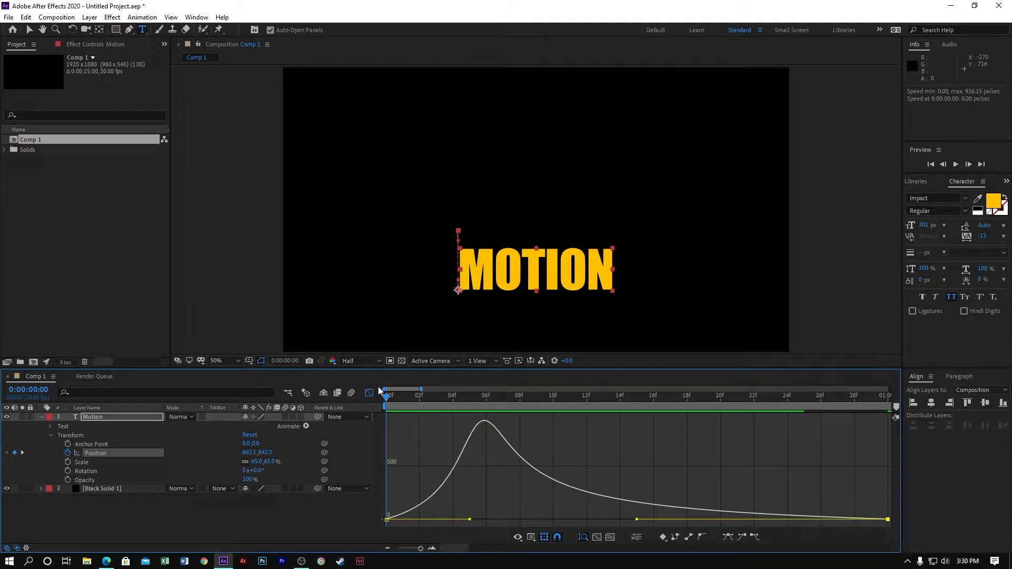
click(370, 392)
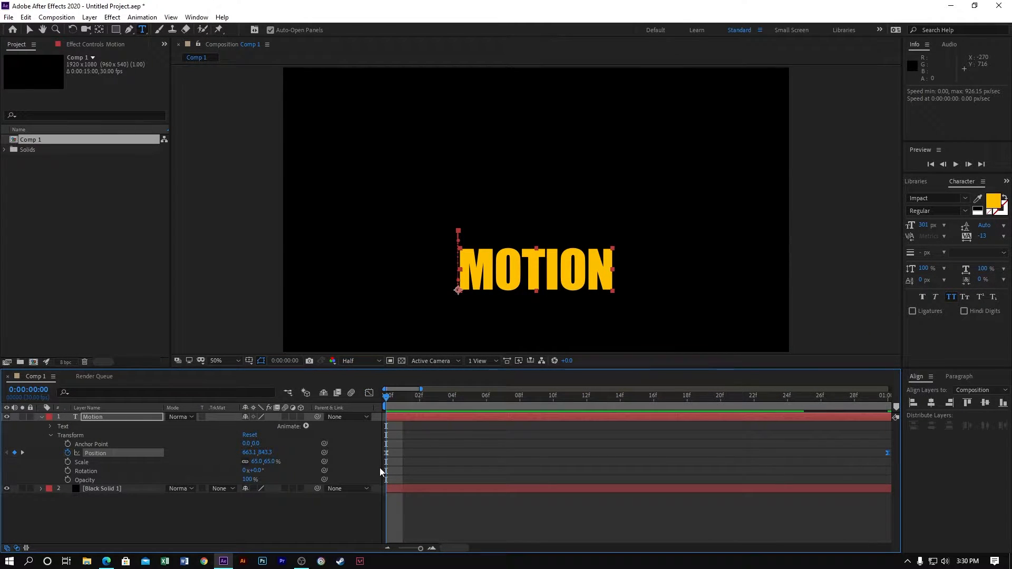
drag(420, 549, 385, 553)
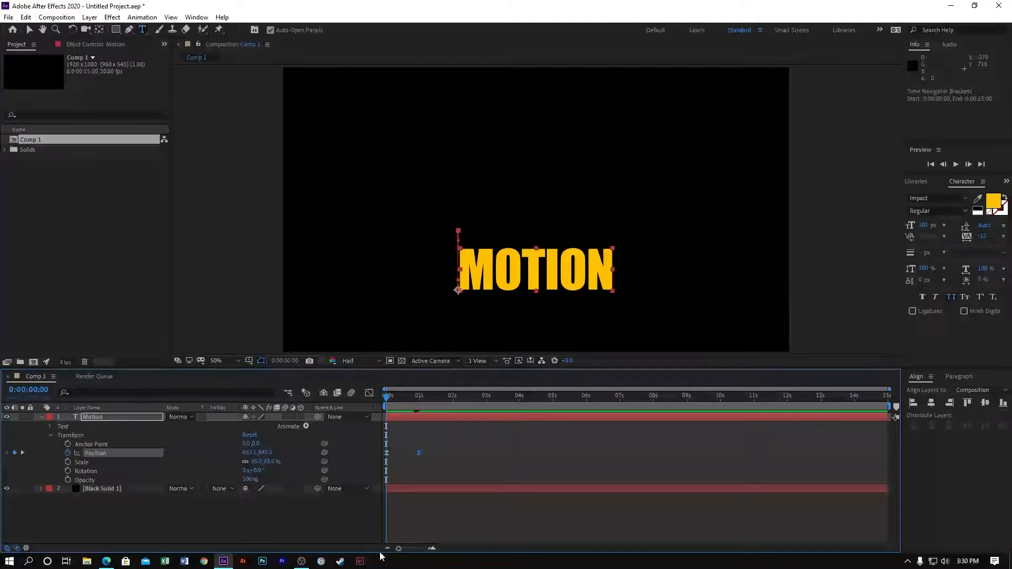
click(445, 469)
key(space)
key(space)
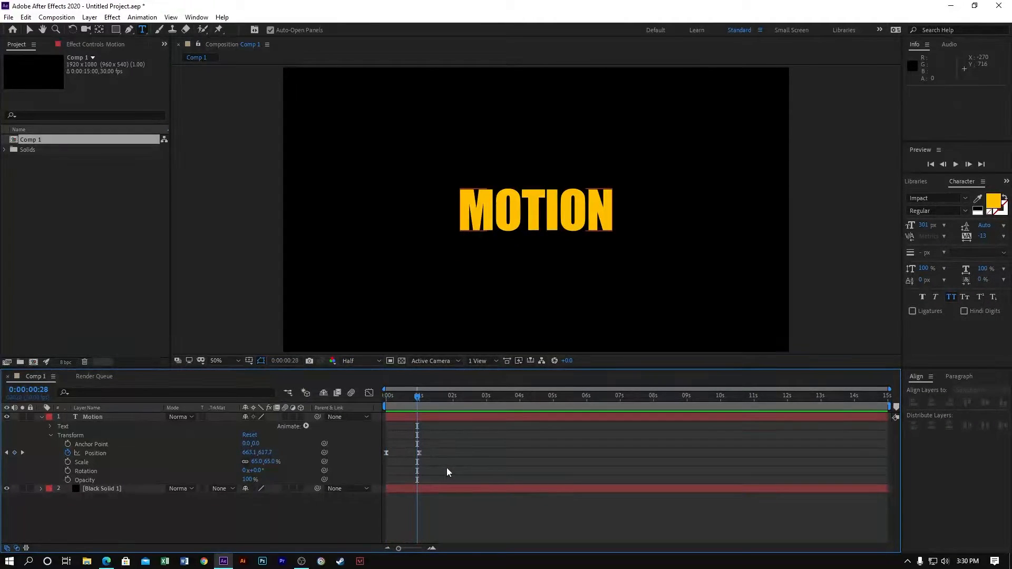
key(space)
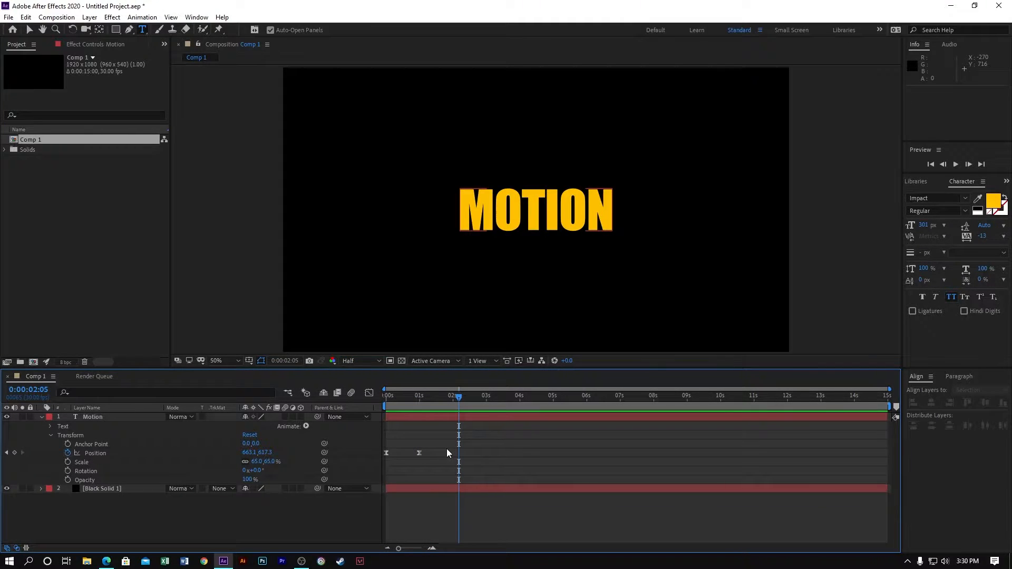
- Replace the Motion layer's first Position keyframe with one at 0 seconds set to 13.1, 617.3
click(421, 396)
drag(420, 397, 387, 396)
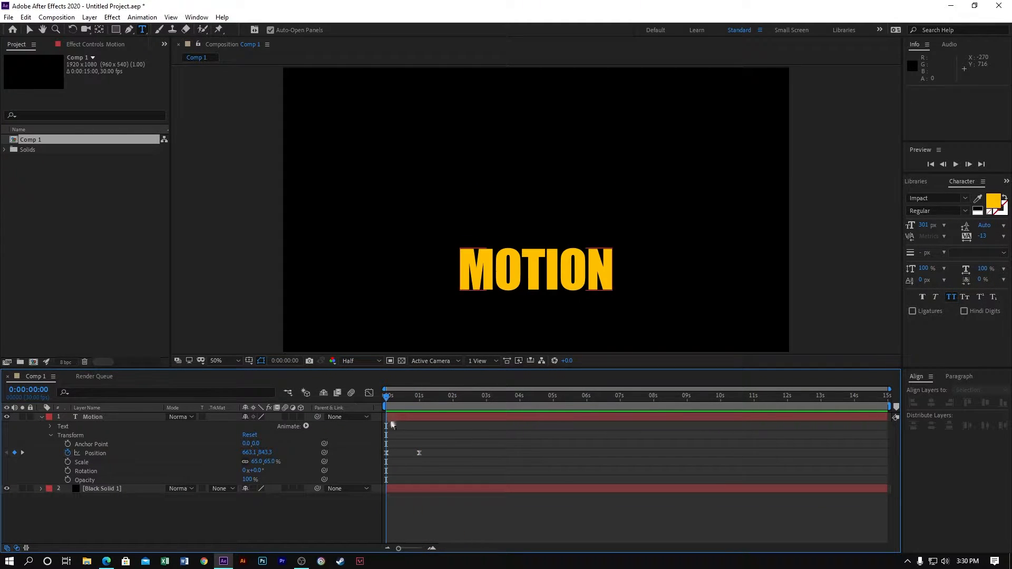
click(386, 452)
key(Delete)
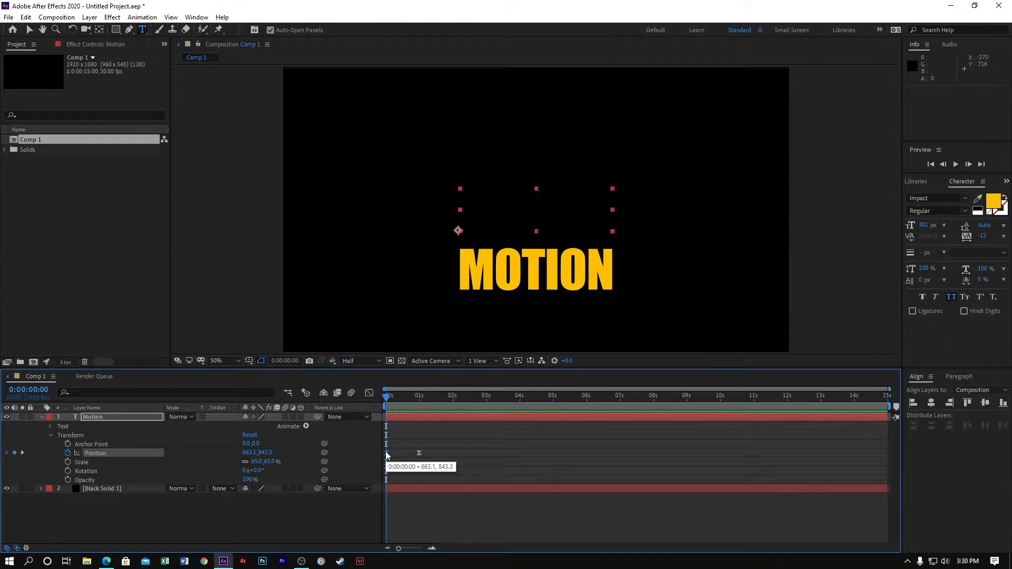
click(417, 452)
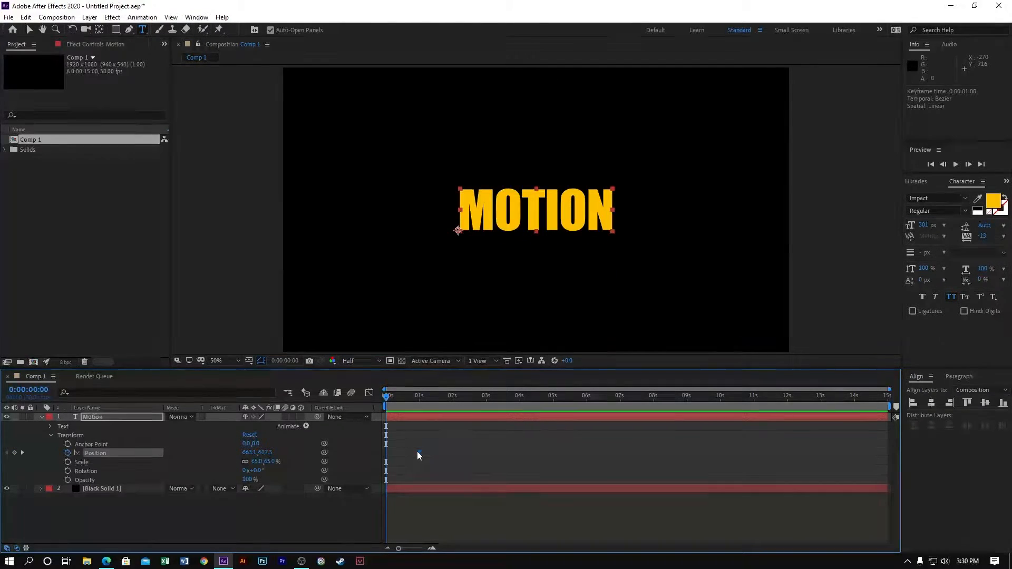
click(449, 448)
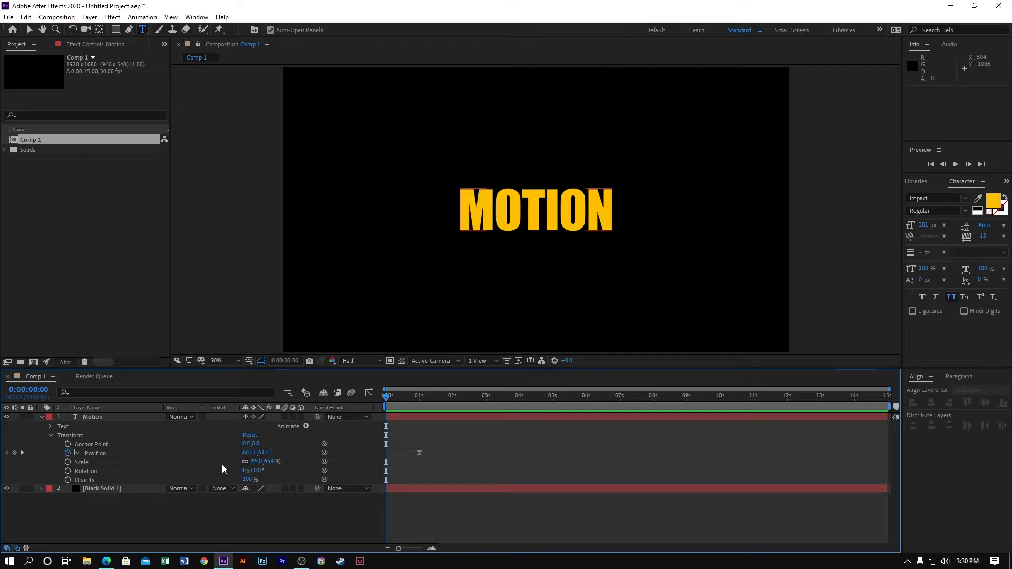
drag(250, 452, 173, 452)
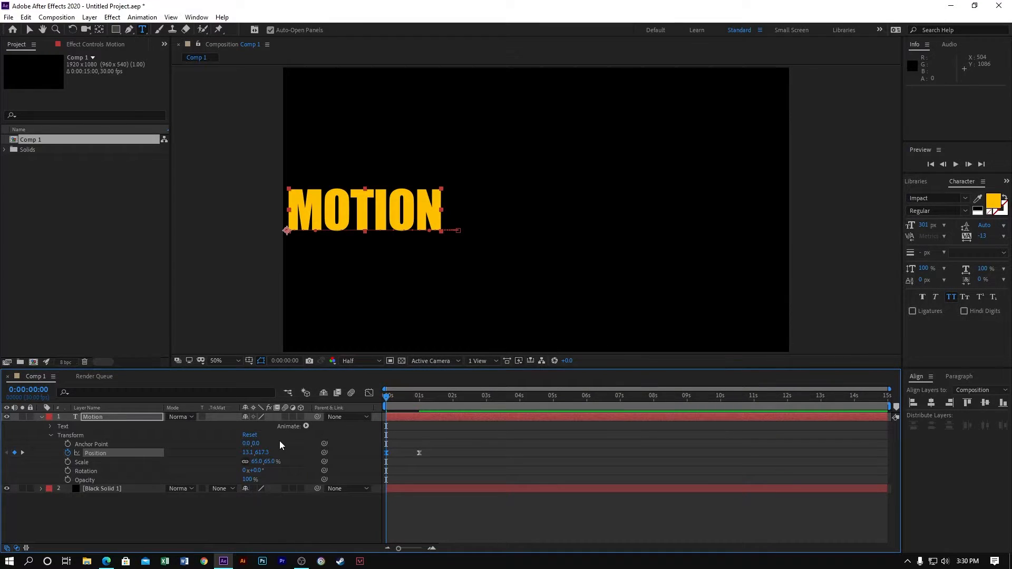
- Examine the speed graph of the horizontal Position move fitted to view, and return to the layer timeline
drag(452, 457, 372, 432)
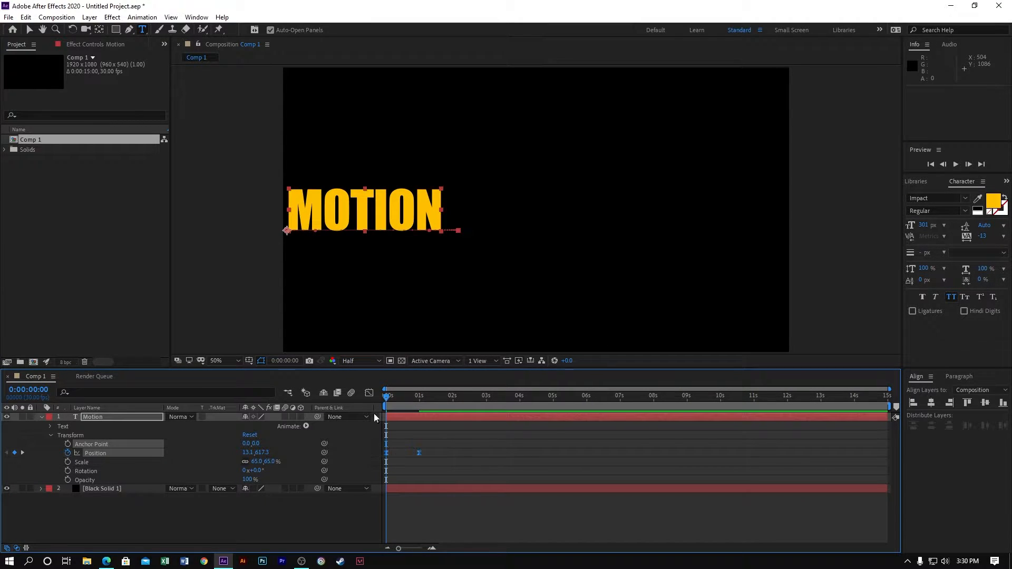
click(368, 393)
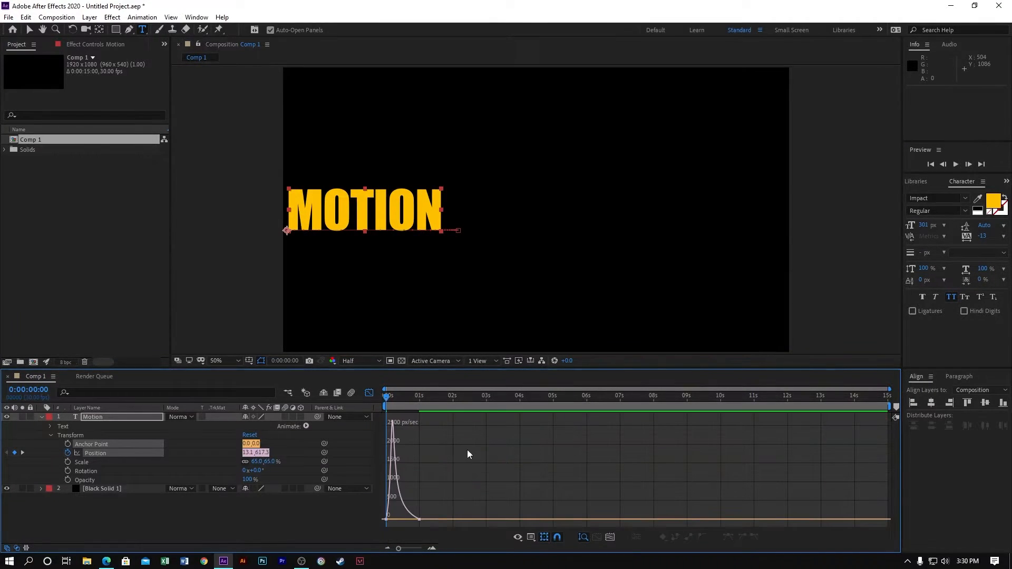
click(615, 535)
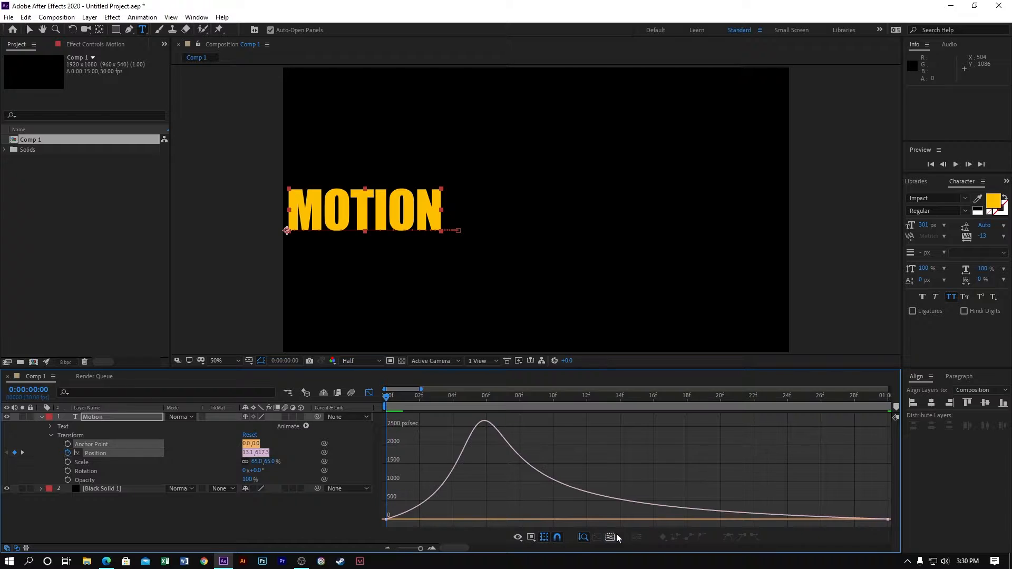
click(369, 393)
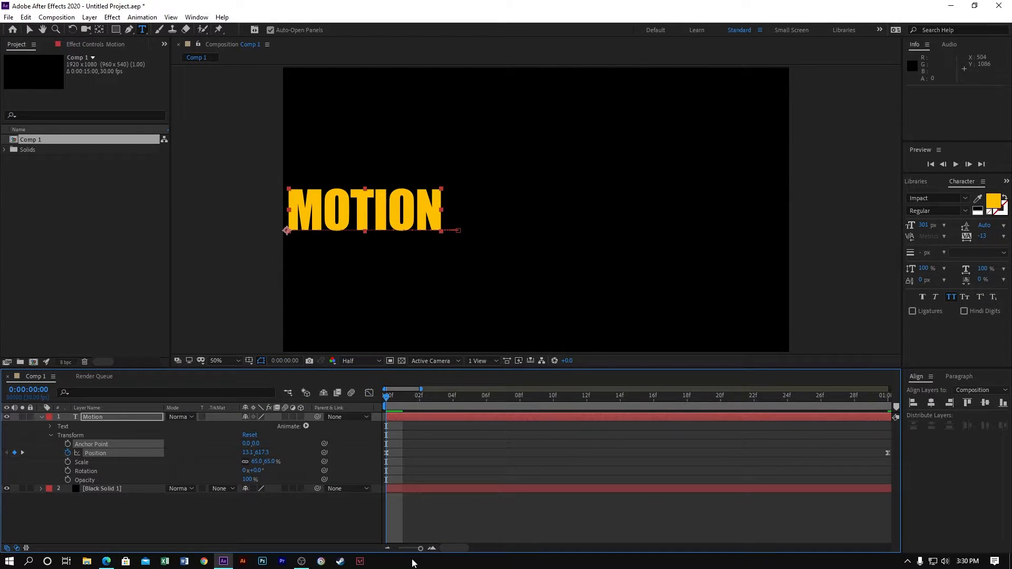
- Play back the horizontal slide-in of the MOTION text from the start with the full timeline shown
drag(420, 548, 367, 545)
key(space)
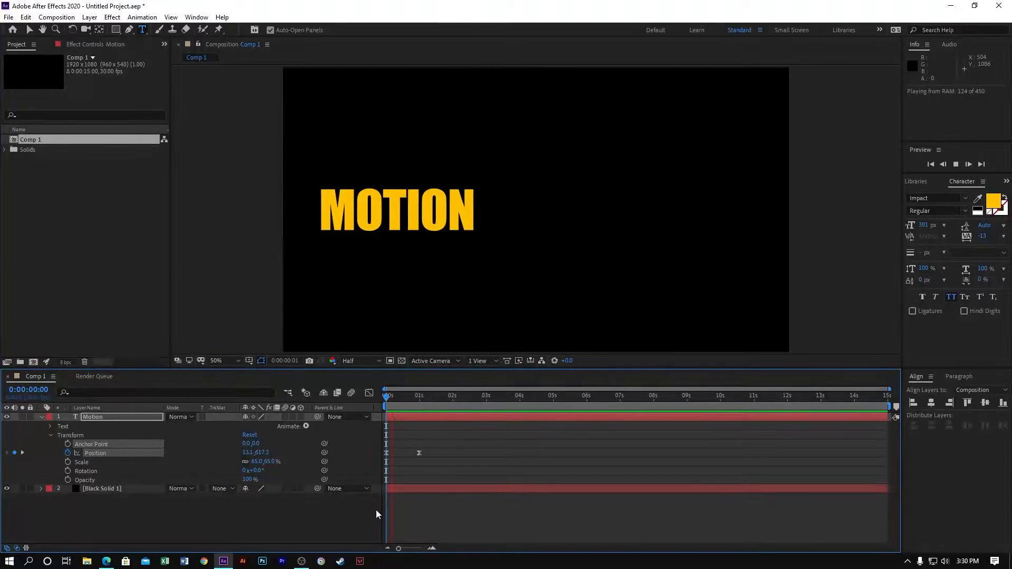
key(space)
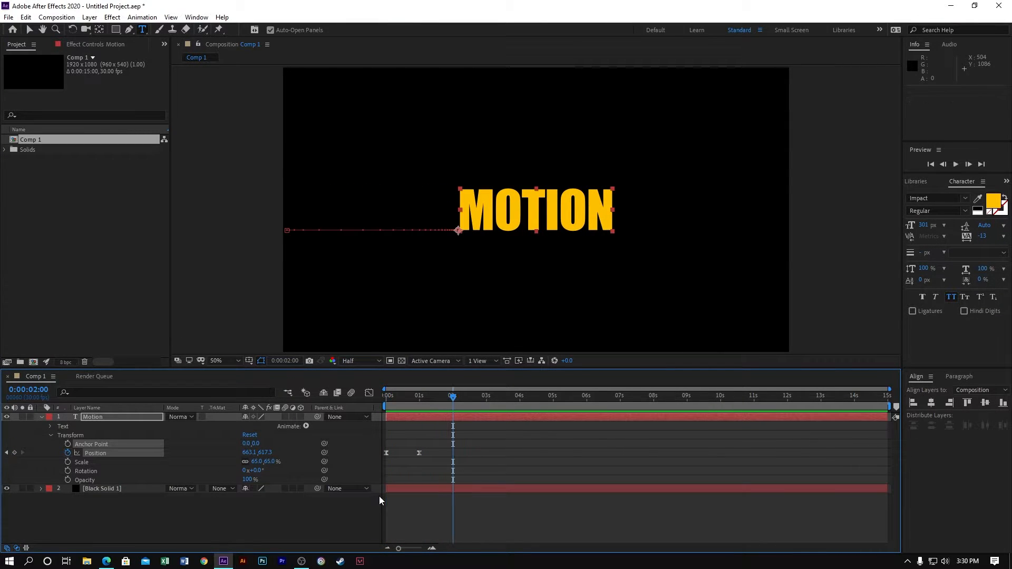
key(space)
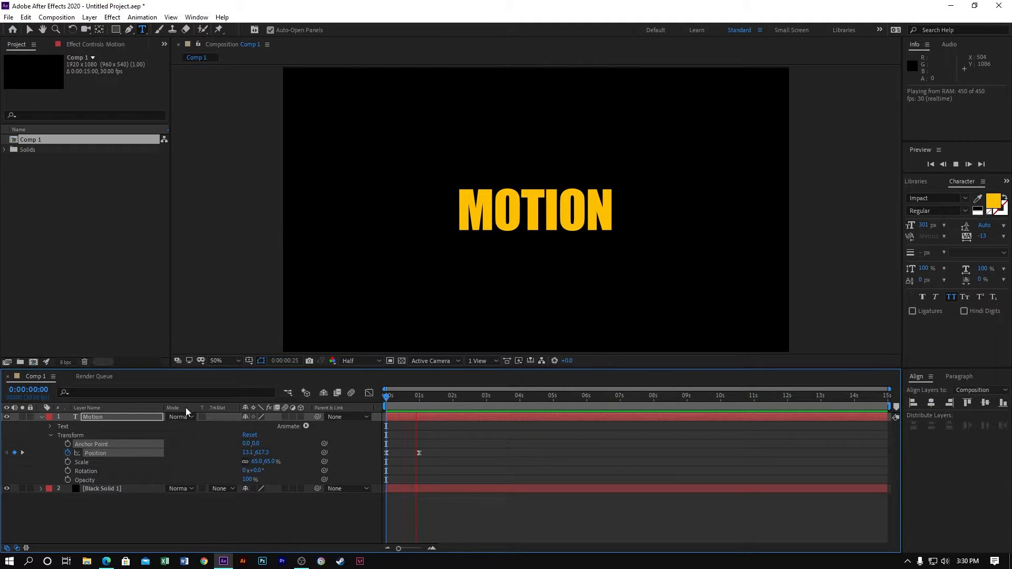
key(space)
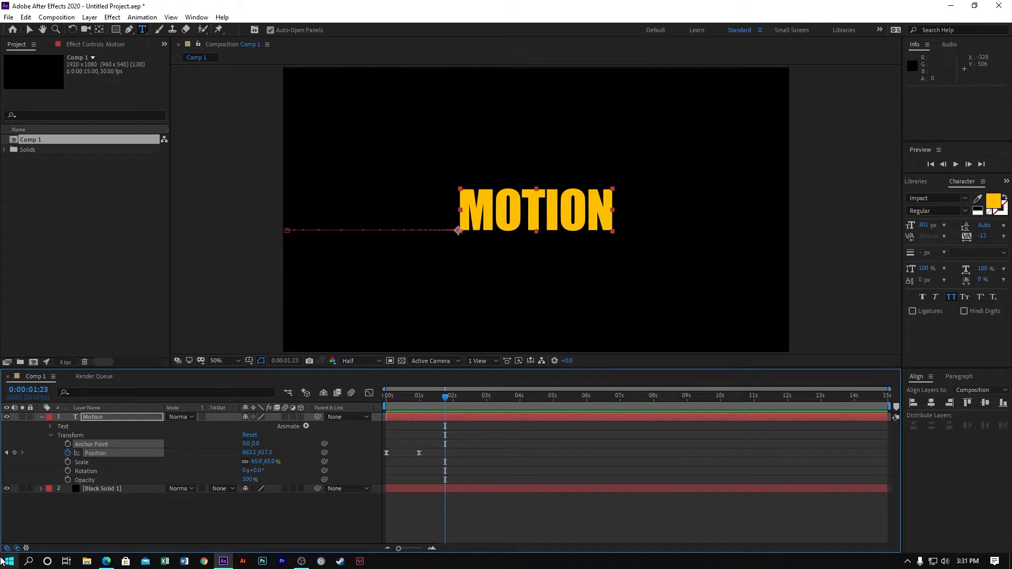
- Remove all Position keyframes from the Motion layer and return the current time to 0 seconds
click(67, 452)
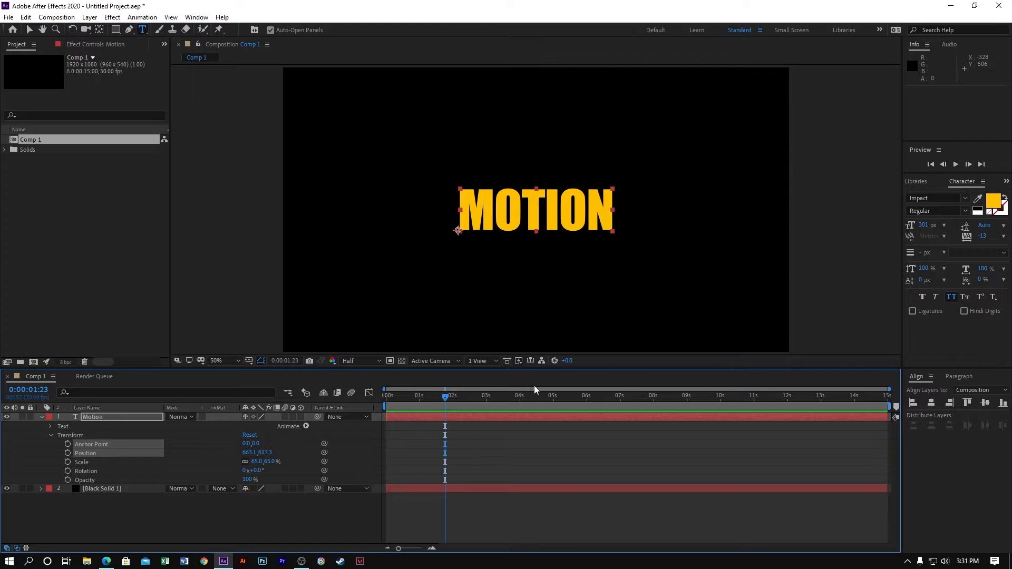
key(Home)
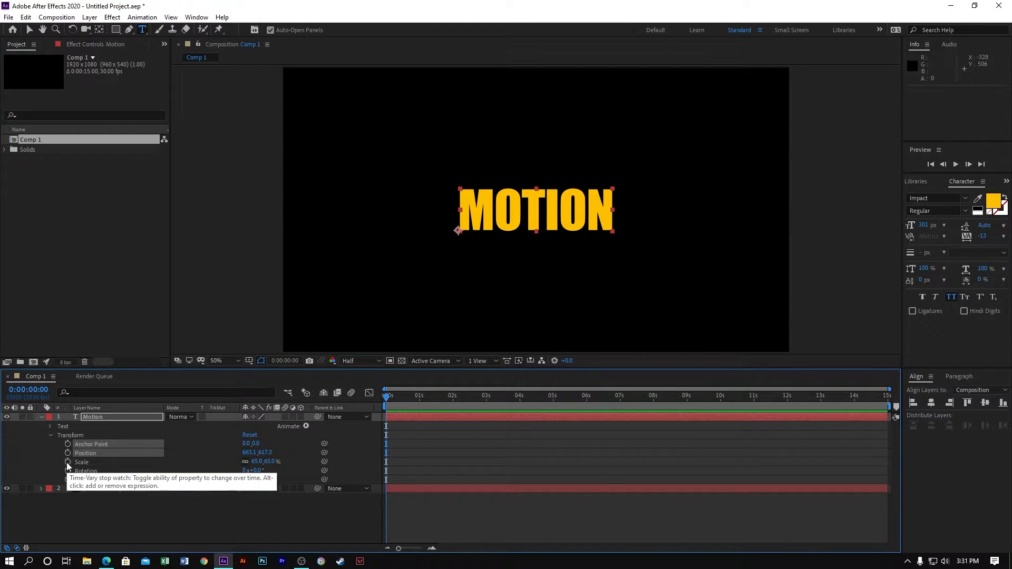
- Start keyframing the Motion layer's Scale and place its 65% keyframe at 1 second
click(67, 463)
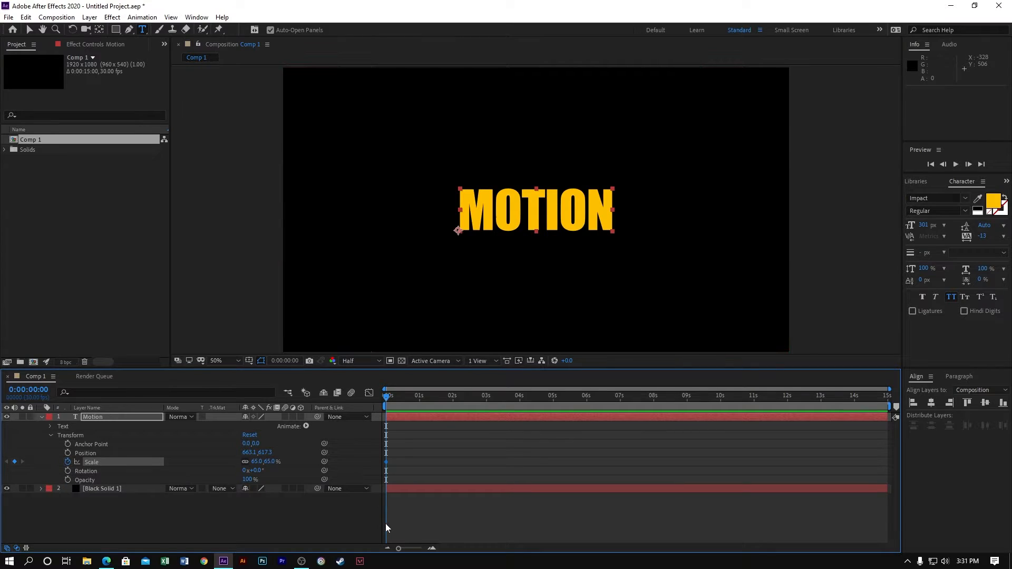
drag(387, 462, 420, 462)
click(267, 453)
text(0)
key(Return)
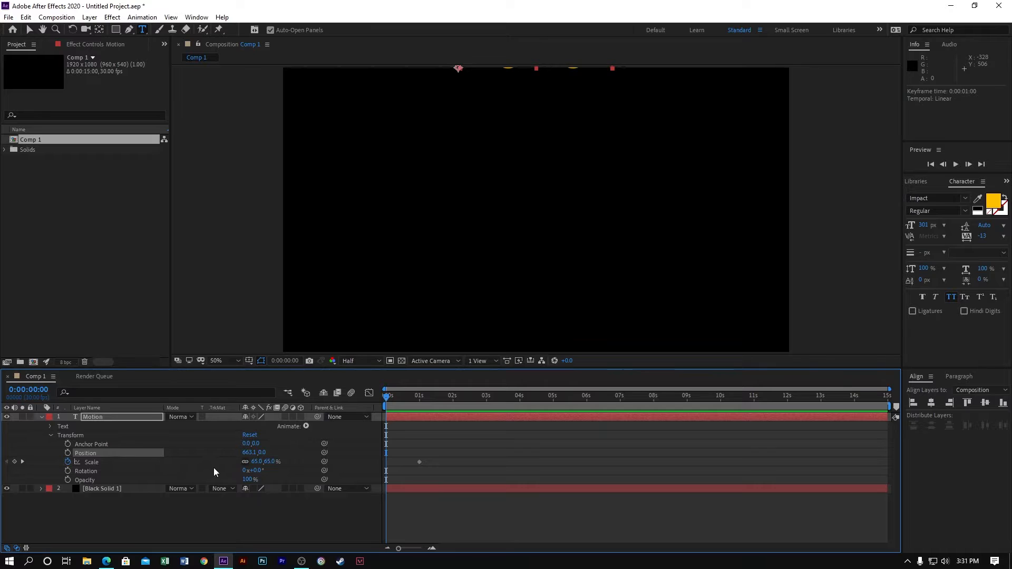
key(ctrl+z)
- Set the Motion layer's Scale to 0% at 0 seconds
click(271, 462)
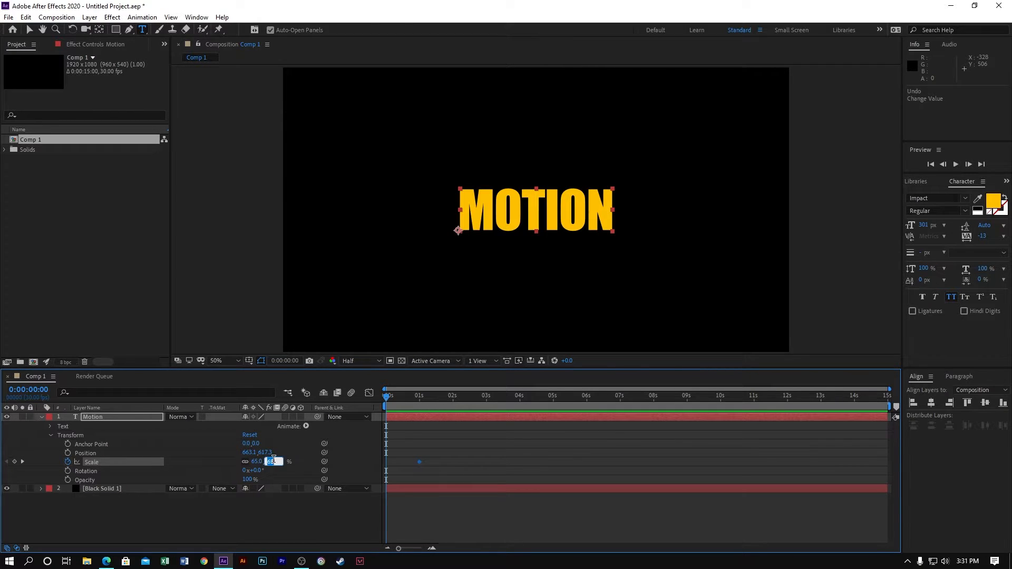
text(0)
key(Return)
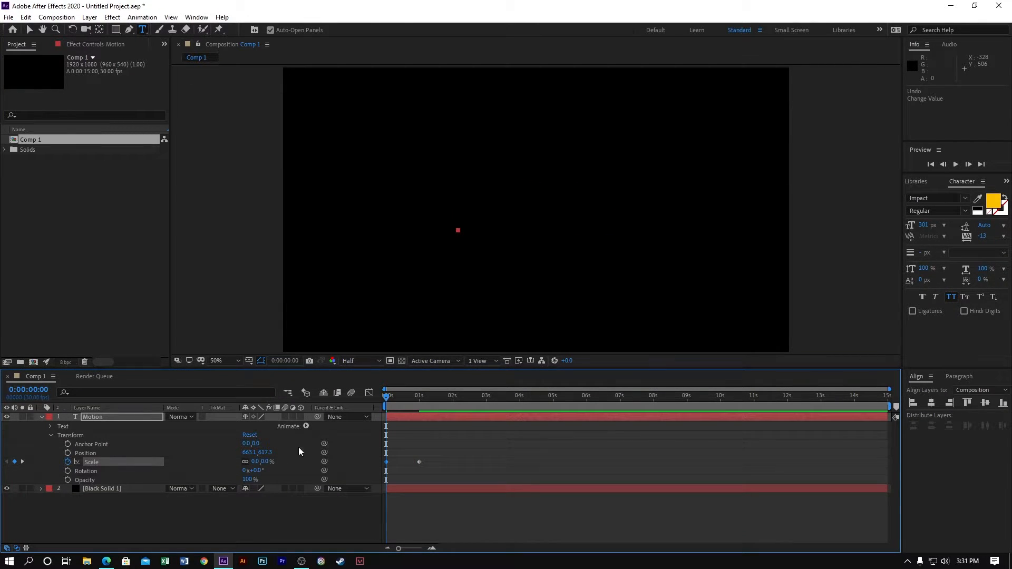
drag(457, 468, 379, 456)
click(368, 393)
click(610, 536)
click(368, 394)
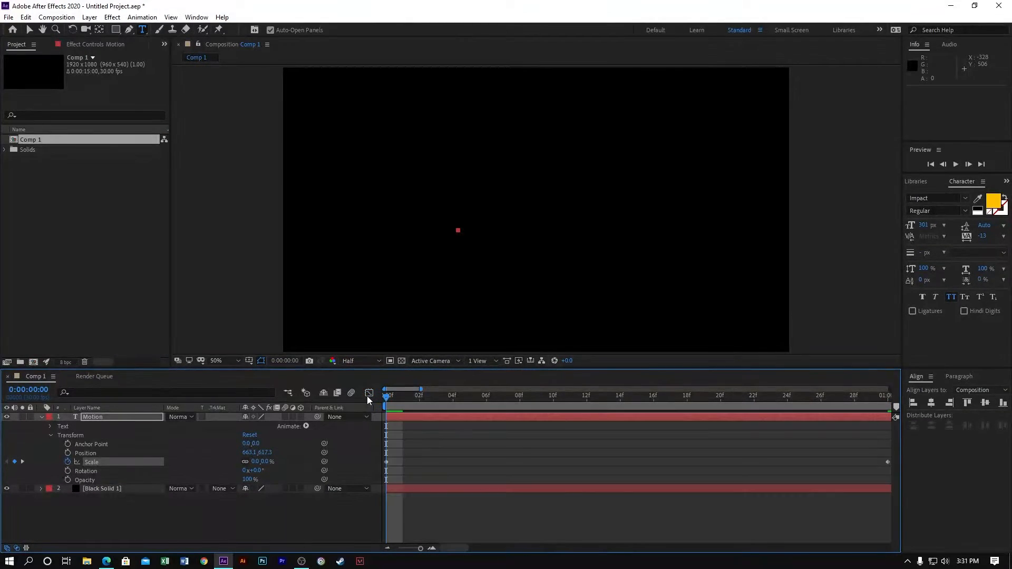
click(428, 488)
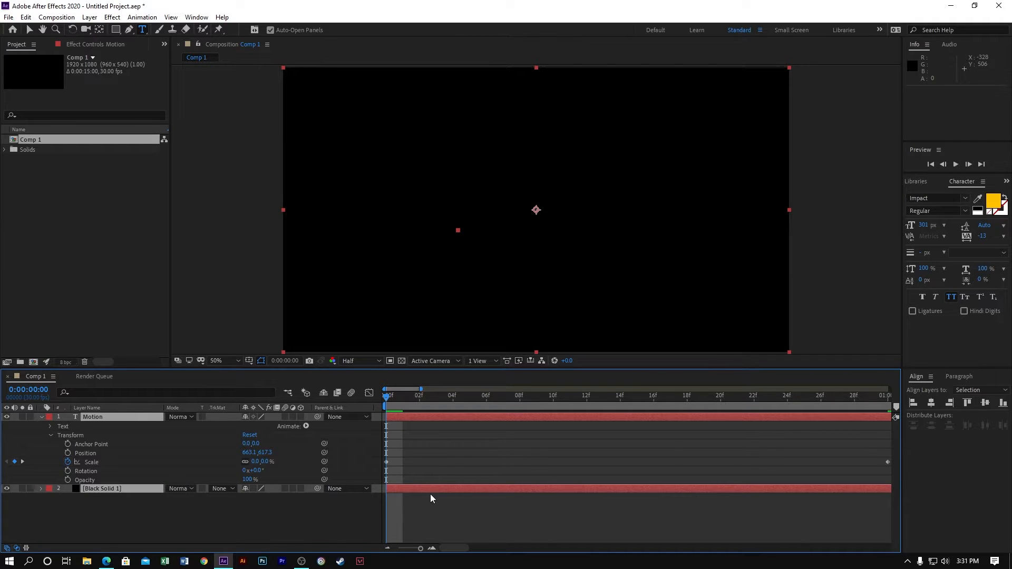
click(433, 511)
- Apply Easy Ease to both Scale keyframes of the Motion layer
drag(420, 548, 380, 550)
drag(424, 472, 378, 454)
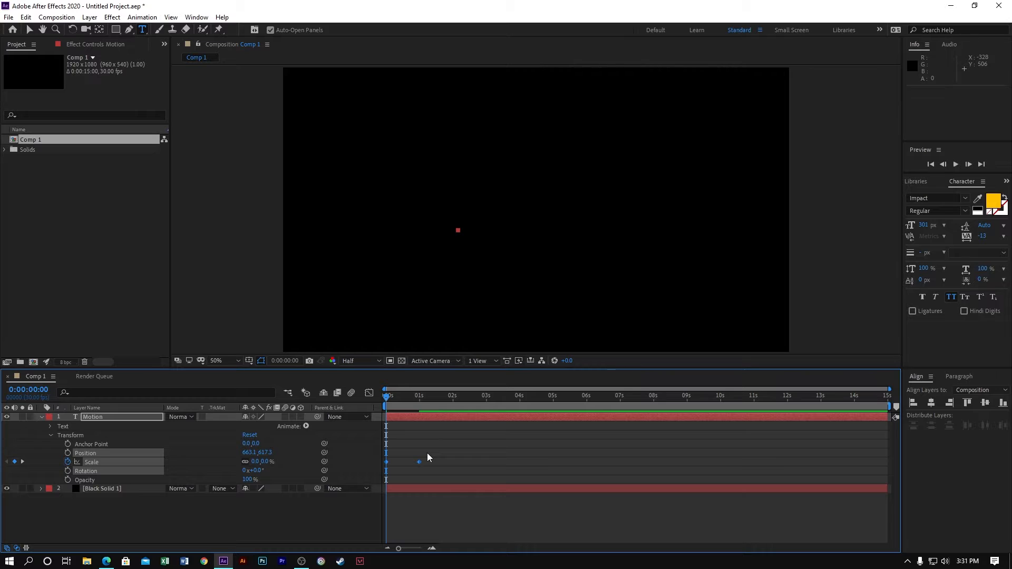
key(F9)
- Shape the Scale speed graph to peak early by extending the end keyframe's ease handle back to about frame 15
click(368, 393)
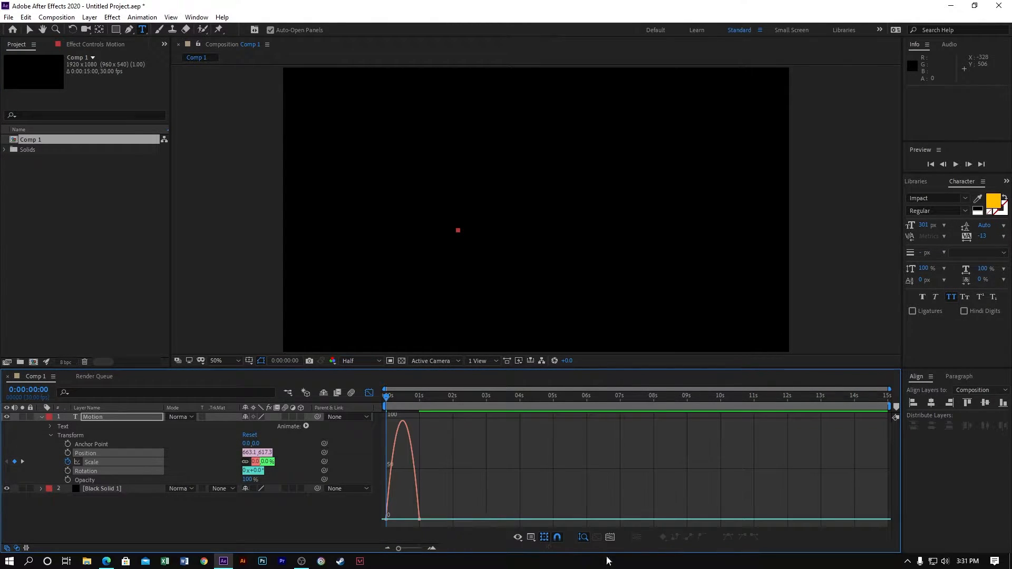
click(613, 537)
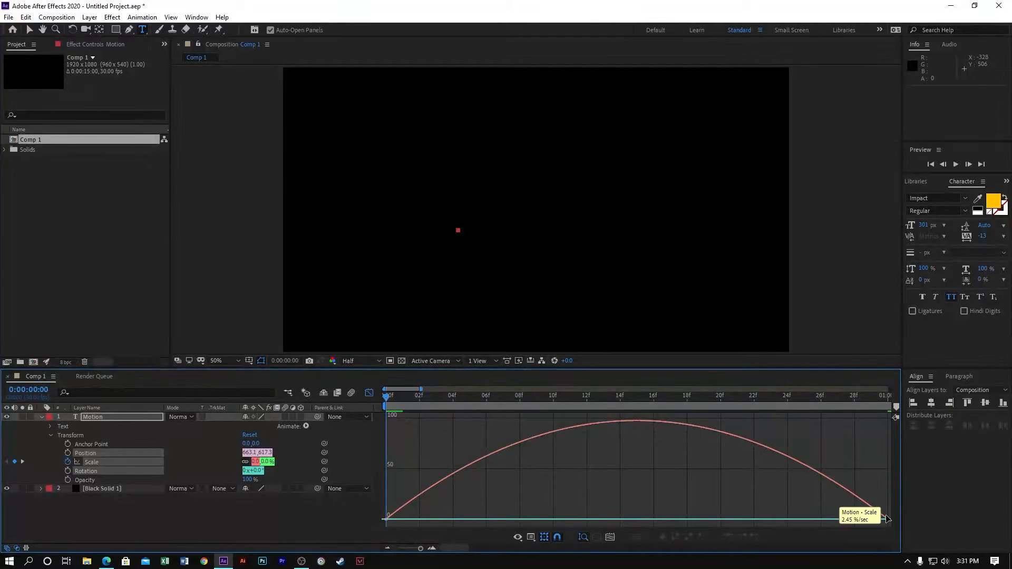
click(867, 517)
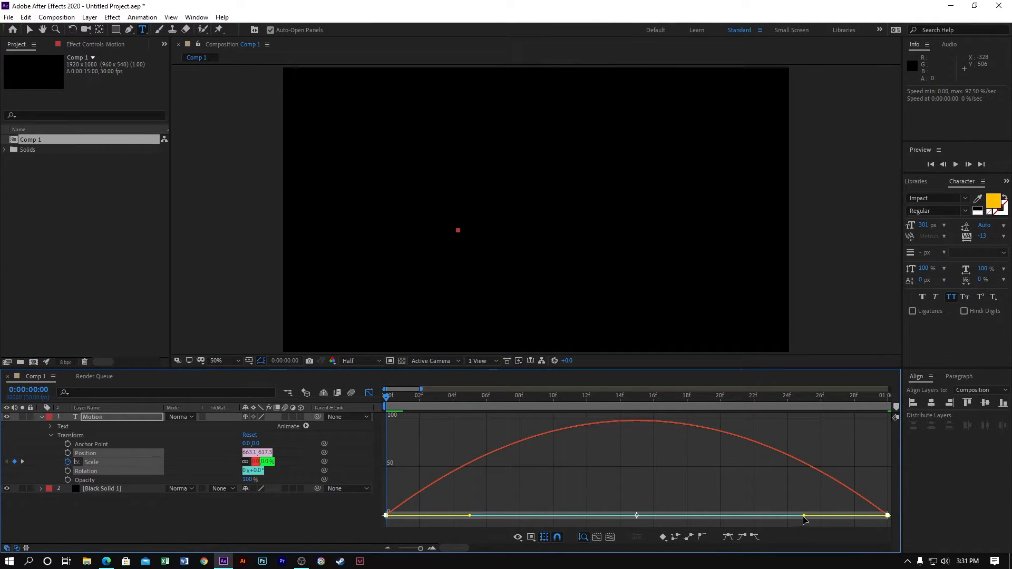
drag(798, 517, 587, 515)
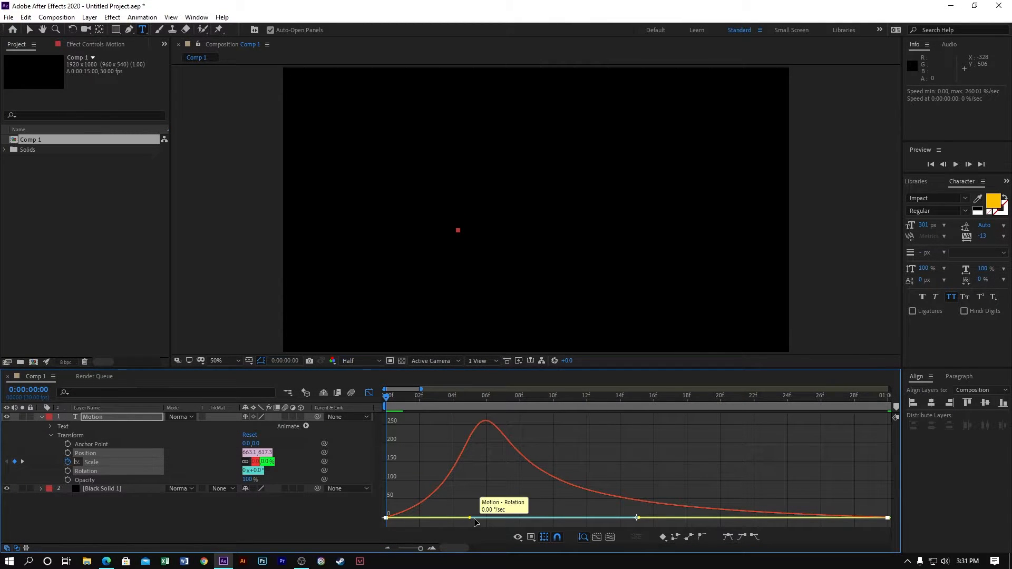
drag(470, 517, 630, 517)
- Play back the eased scale-up of the MOTION text from the start
drag(608, 393, 3, 376)
key(space)
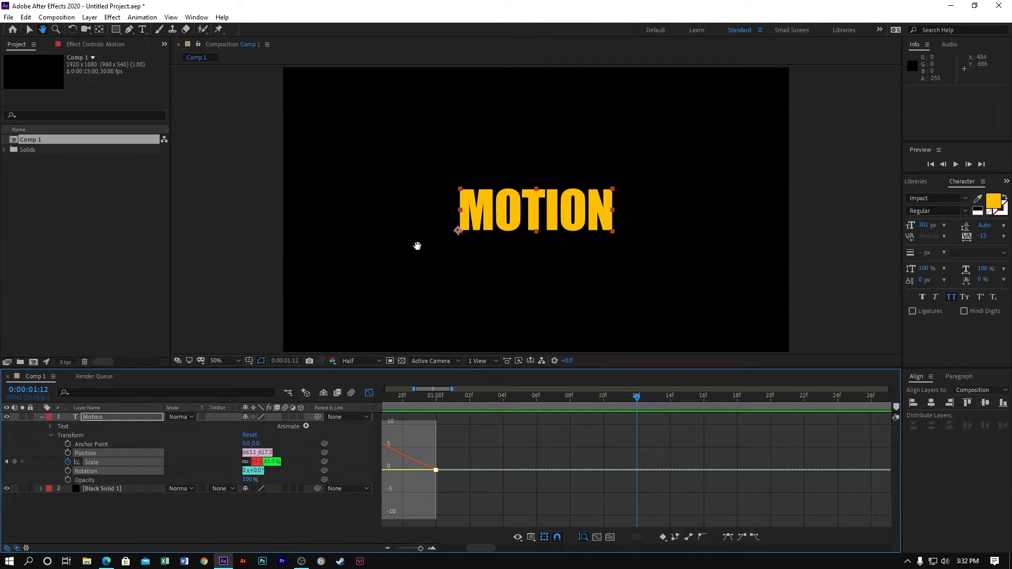
key(v)
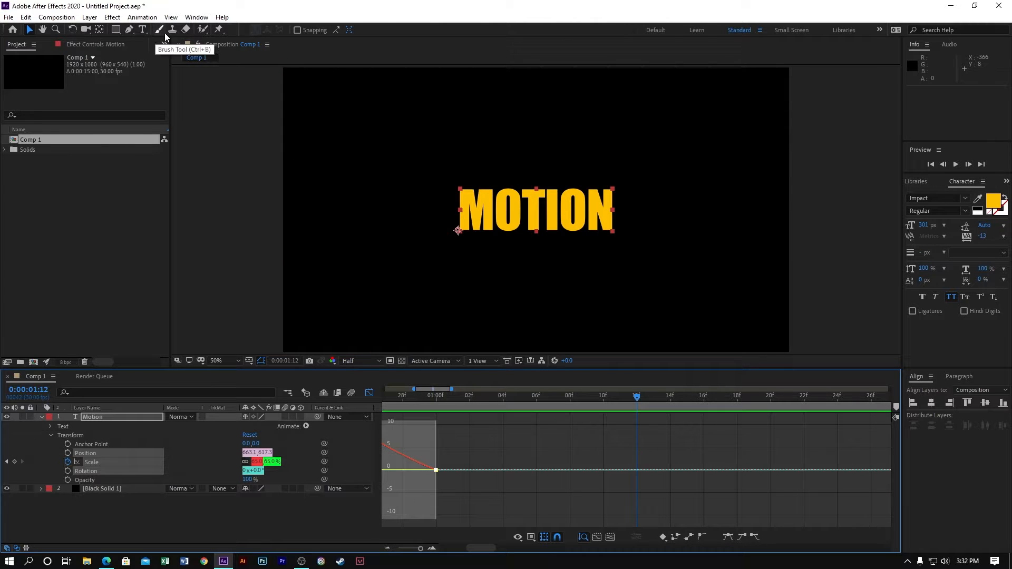
- Move the Motion layer's anchor point to the centre of the text, at about 455.4, -110.8
click(99, 29)
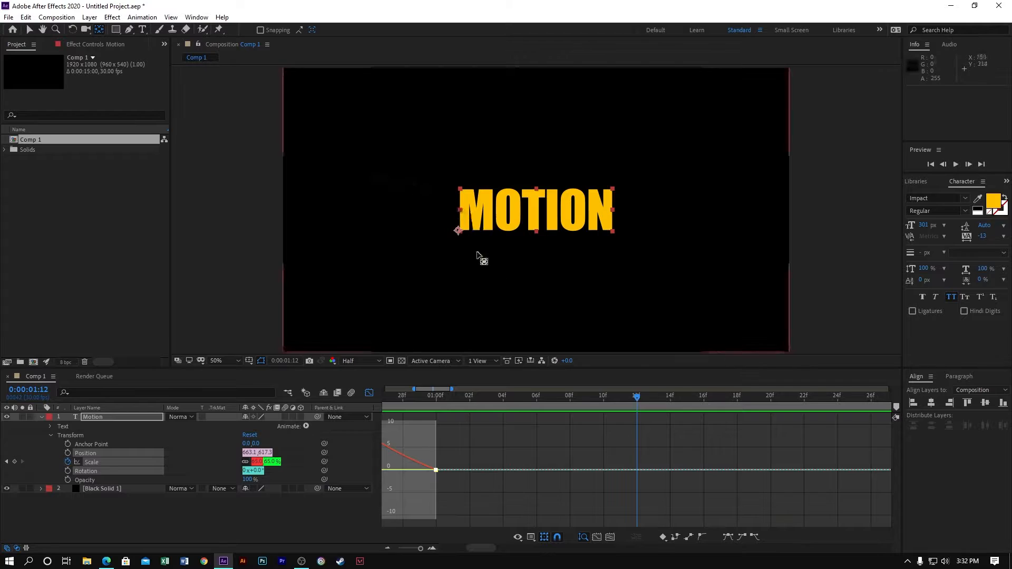
drag(456, 227, 534, 211)
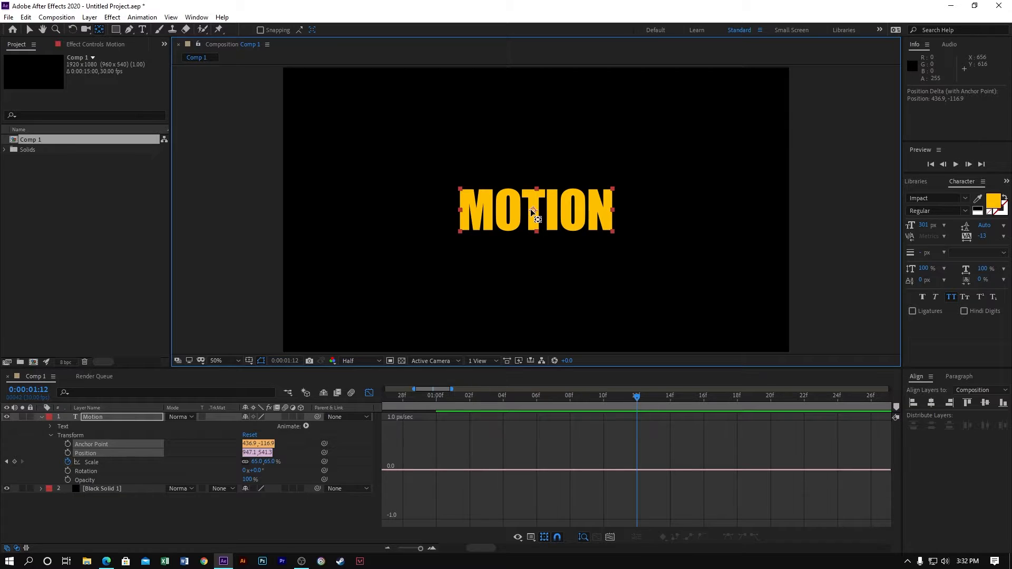
drag(530, 210, 534, 209)
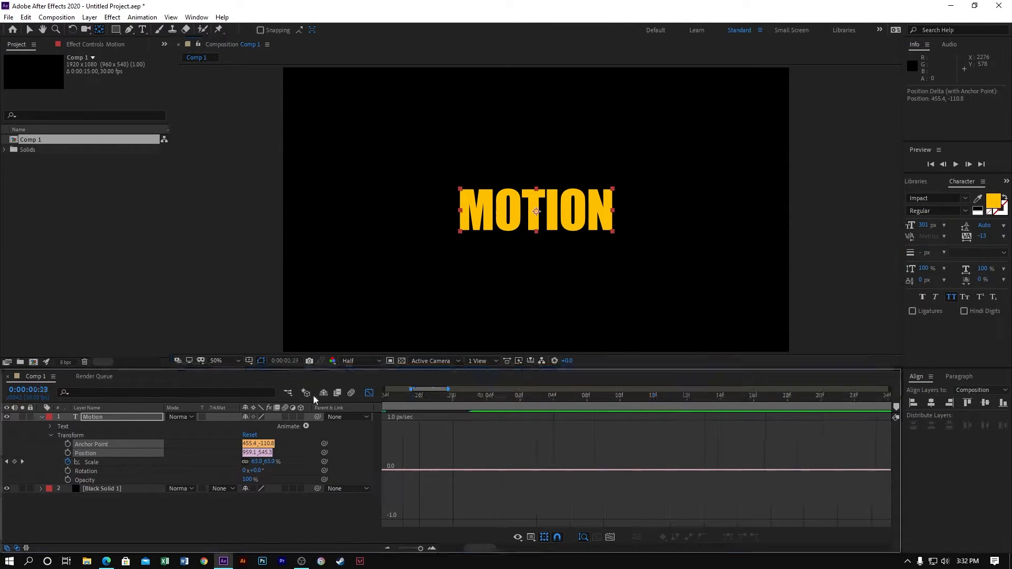
- Play back the centred scale-up from the start, then replay it in the layer timeline with the graph closed
key(Home)
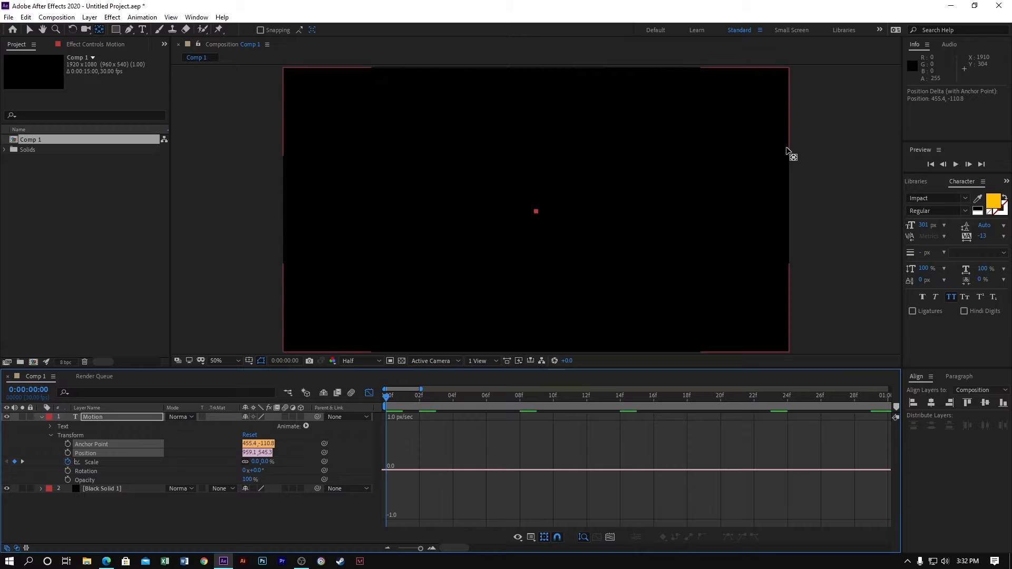
key(space)
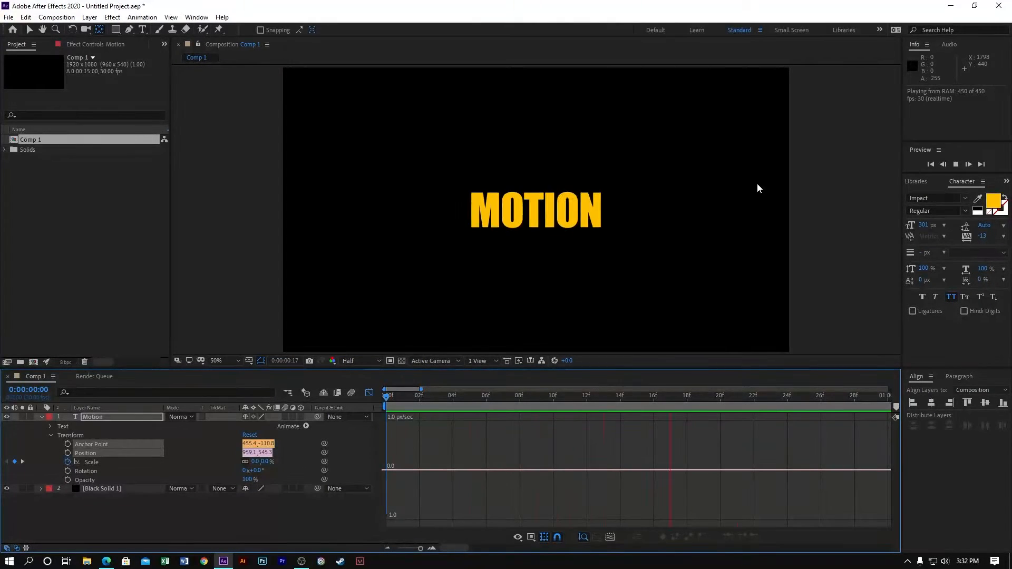
key(space)
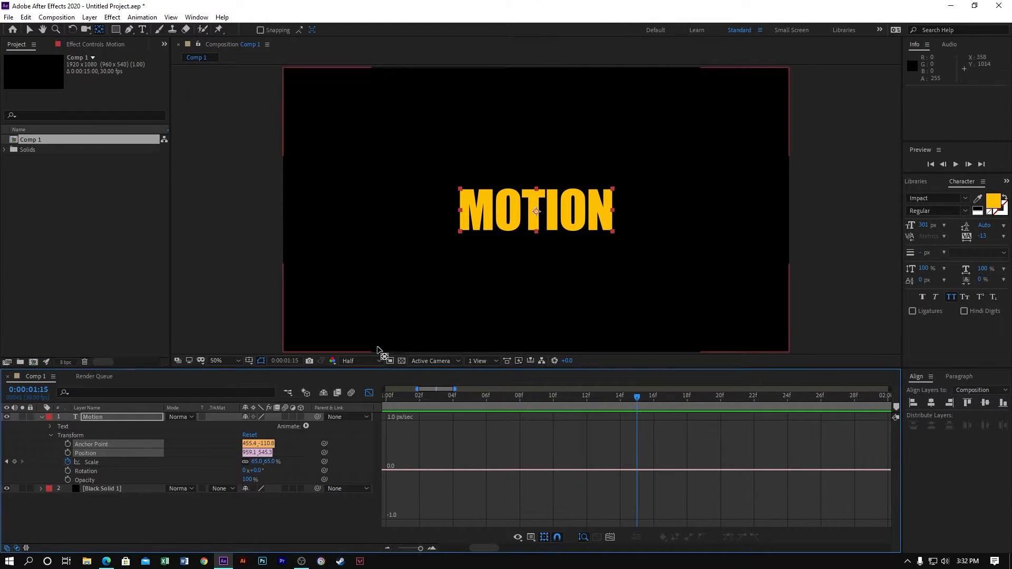
click(369, 393)
key(space)
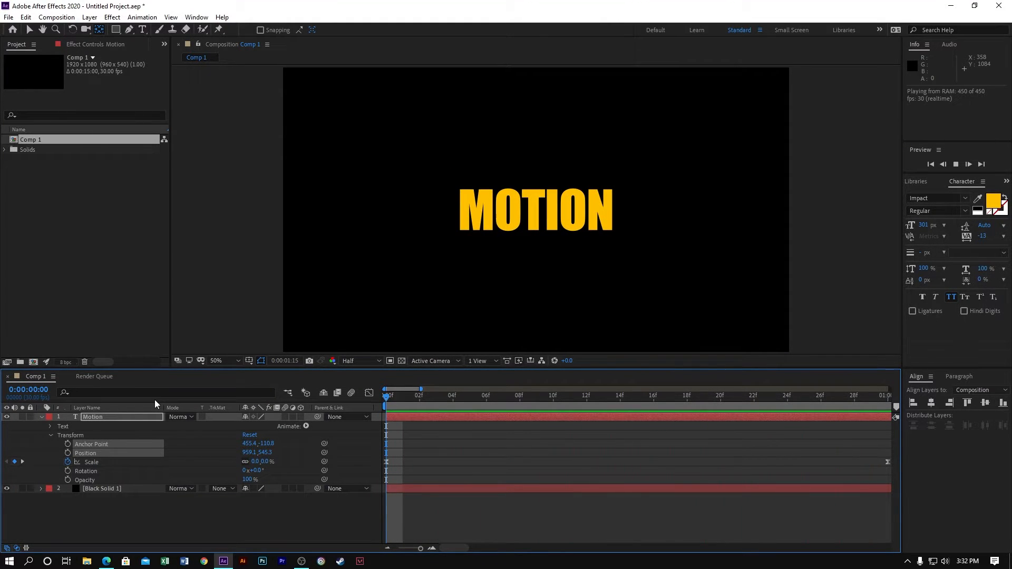
key(space)
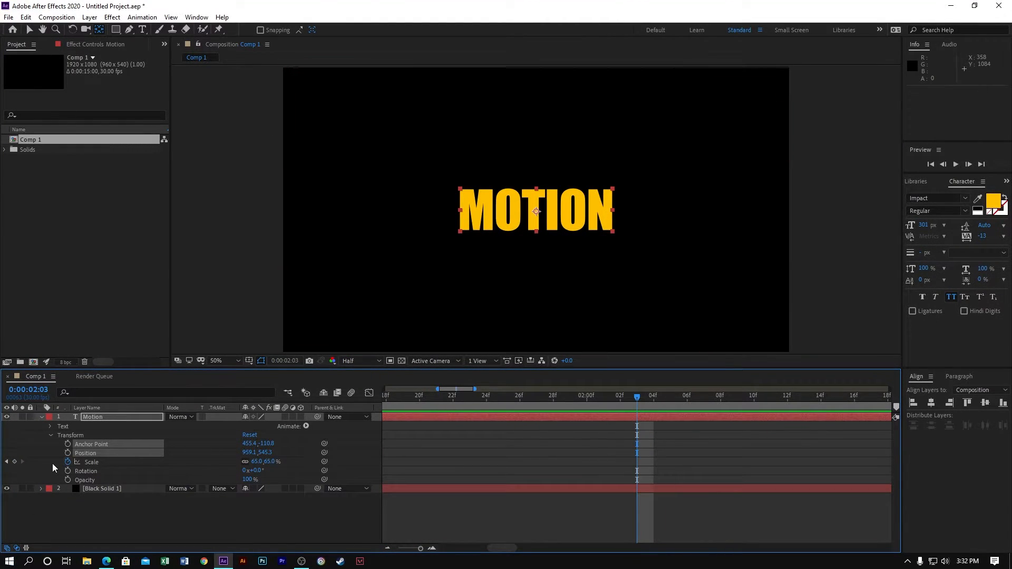
click(78, 504)
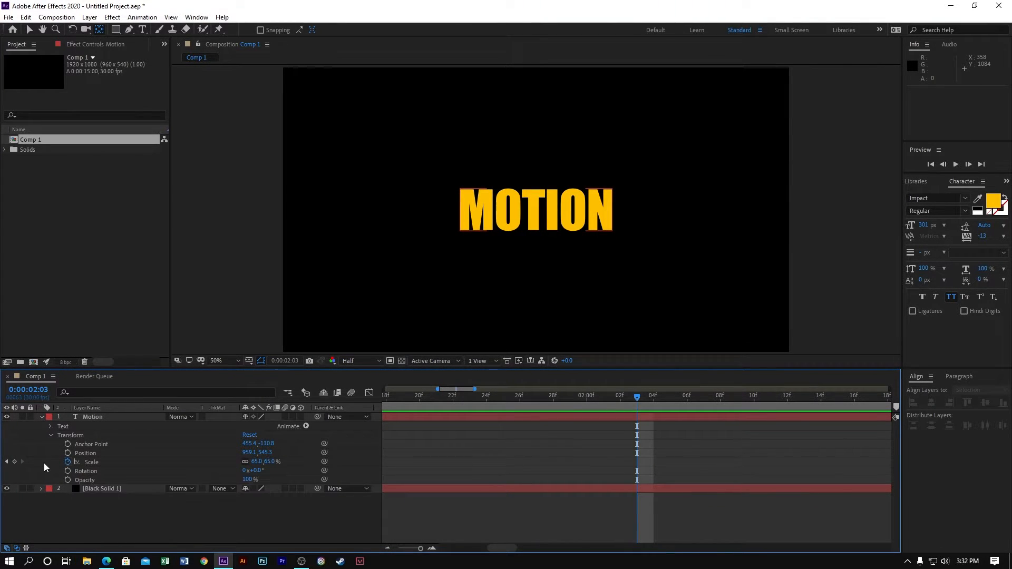
- Start keyframing the Motion layer's Rotation from 0 seconds and move its 0° keyframe to 1 second
drag(454, 404, 283, 411)
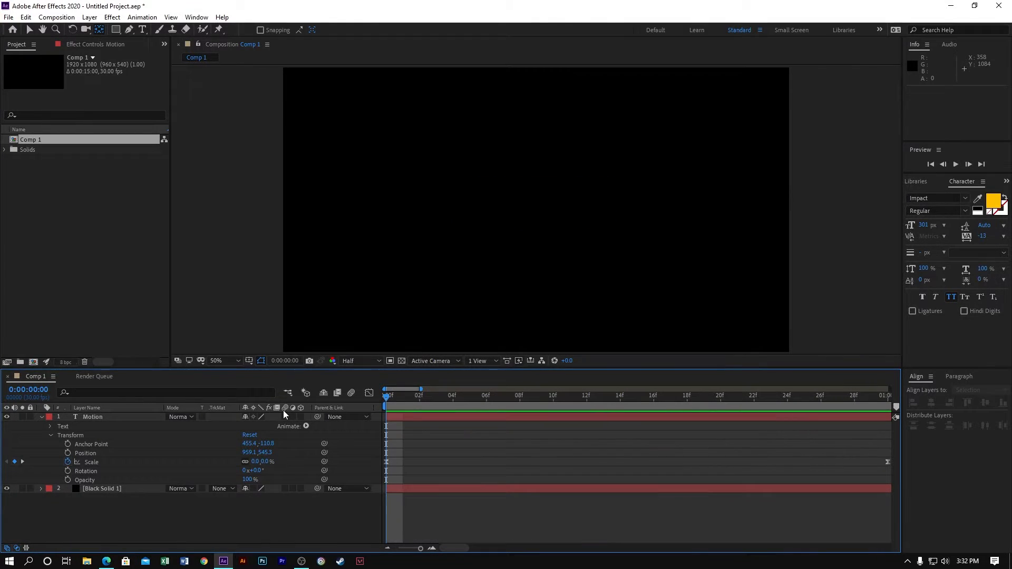
click(68, 471)
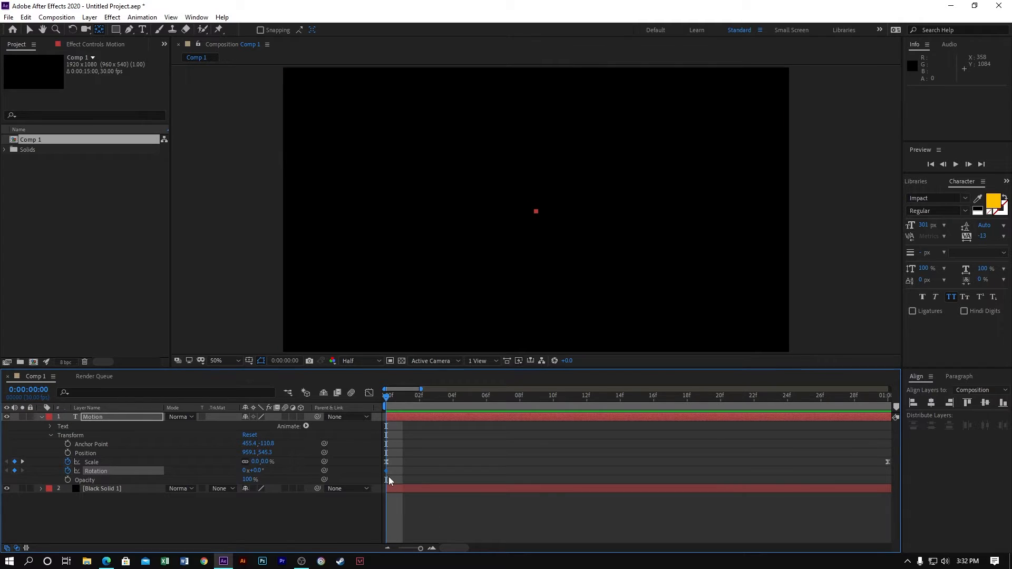
drag(386, 472, 889, 493)
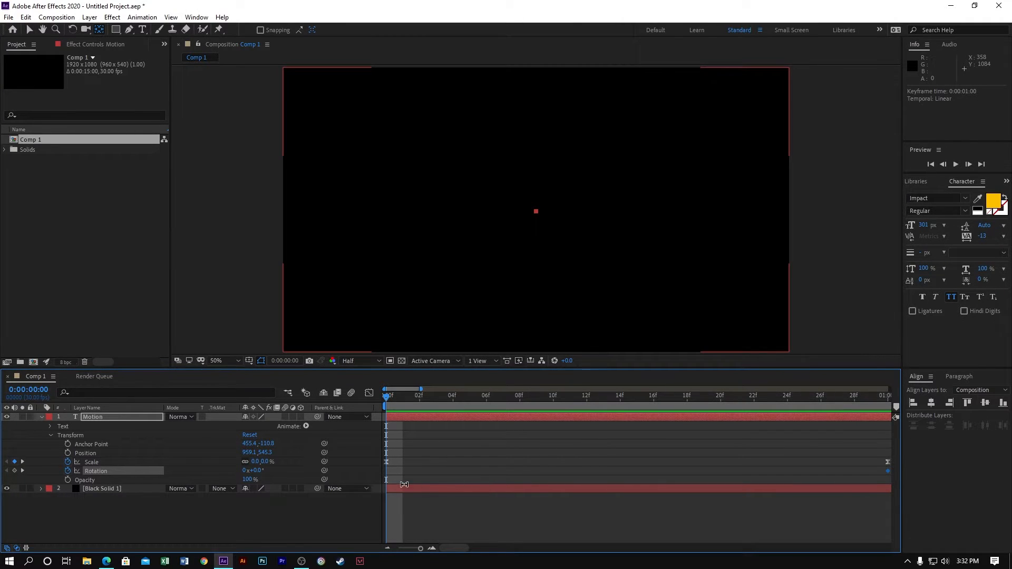
- Set the Motion layer's Rotation to -75° at 0 seconds
drag(262, 471, 227, 468)
click(257, 471)
text(-)
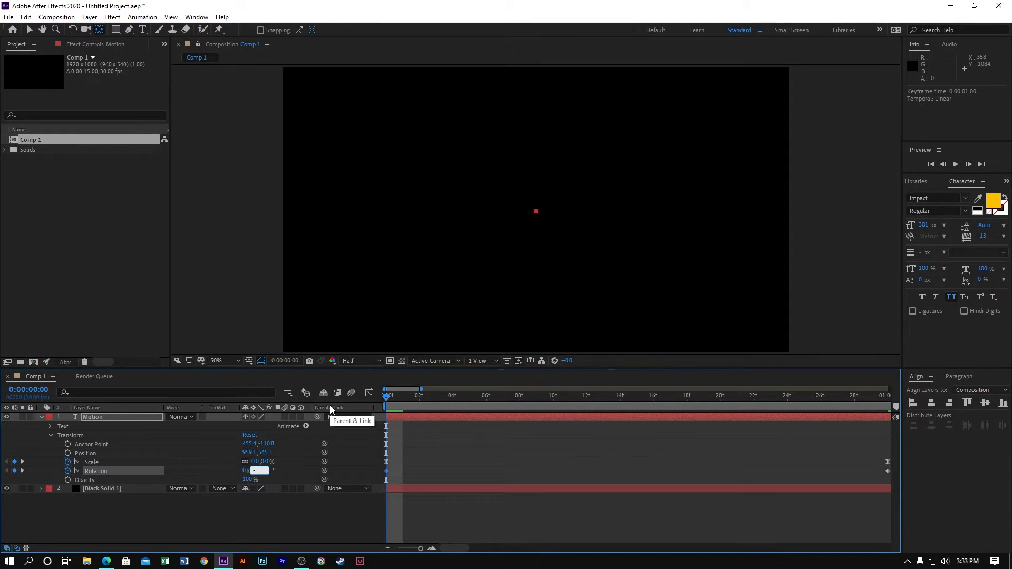
text(75)
key(Return)
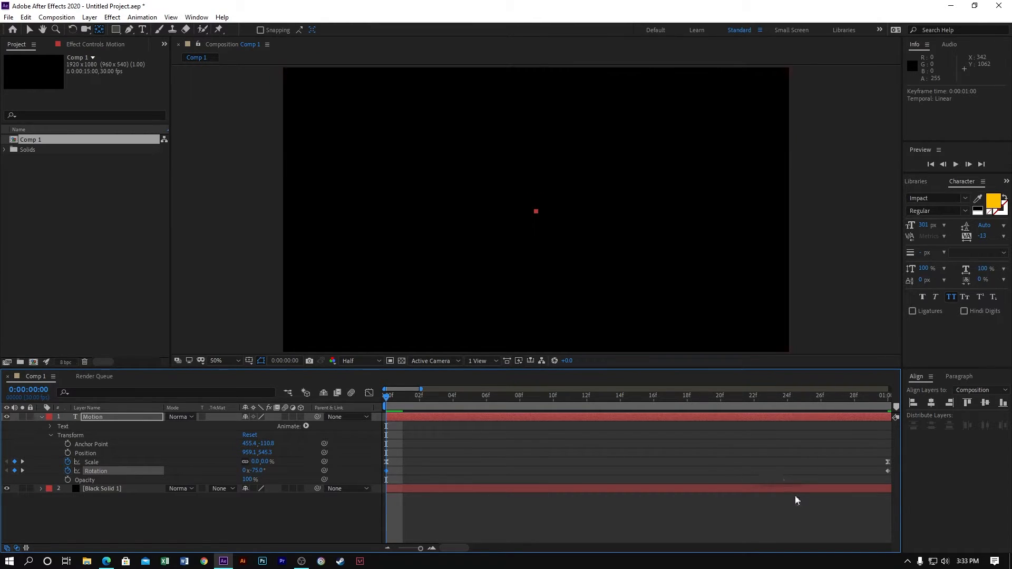
- Select both Rotation keyframes of the Motion layer and apply Easy Ease to them
click(703, 460)
drag(420, 549, 385, 551)
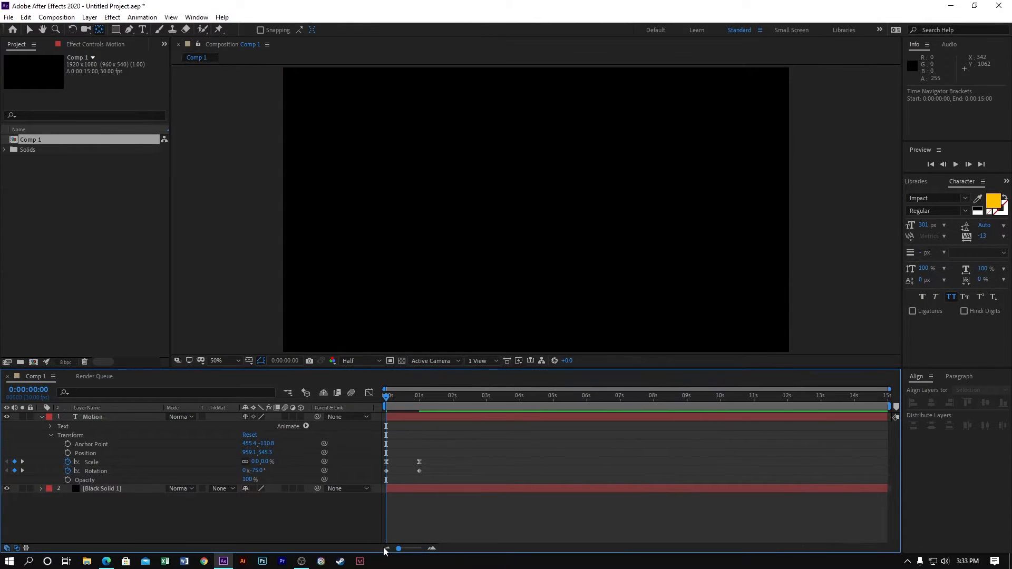
drag(435, 475, 369, 469)
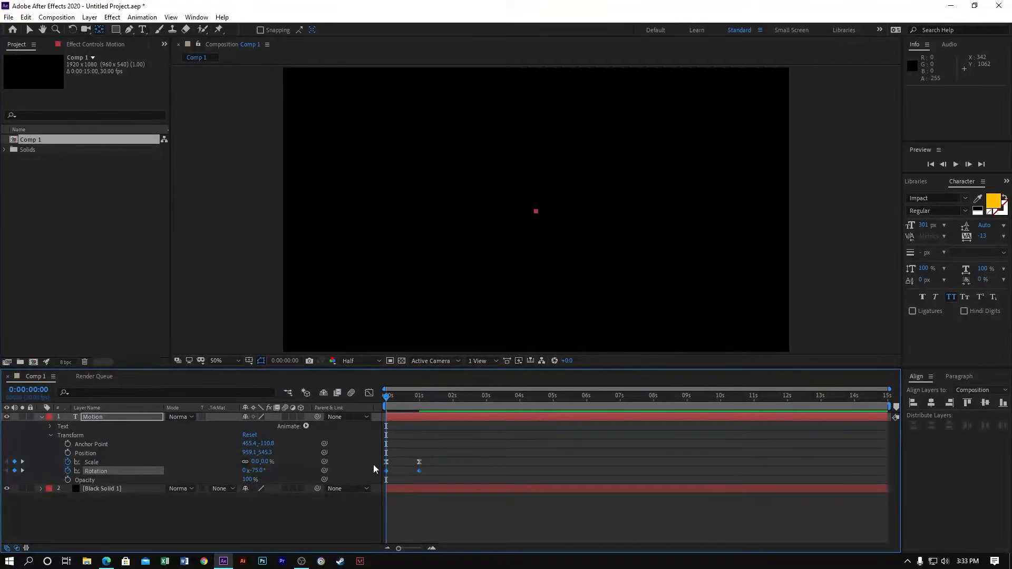
- Shape the Rotation speed graph to peak early by extending the end keyframe's ease handle back to about frame 15
click(369, 393)
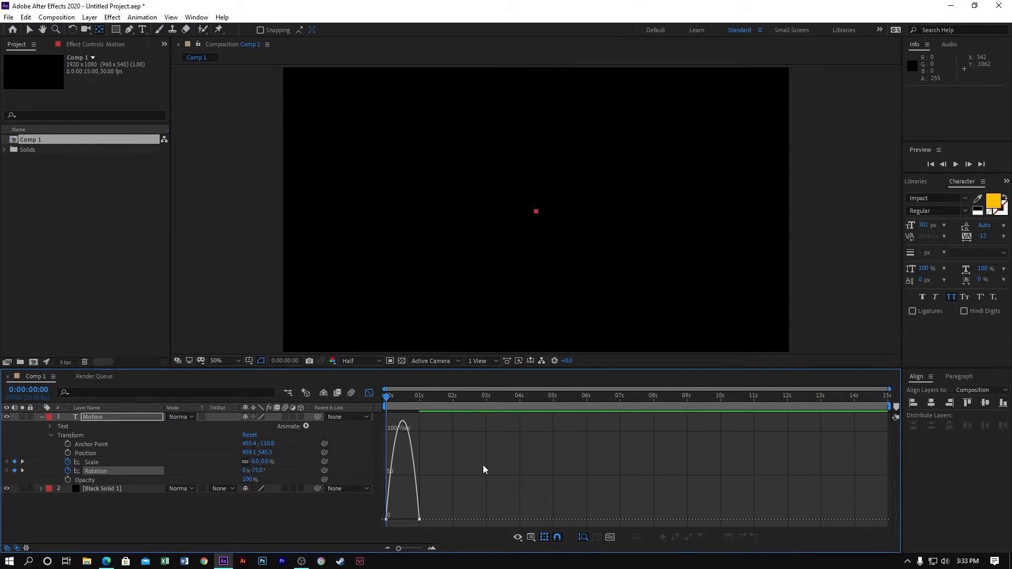
click(609, 538)
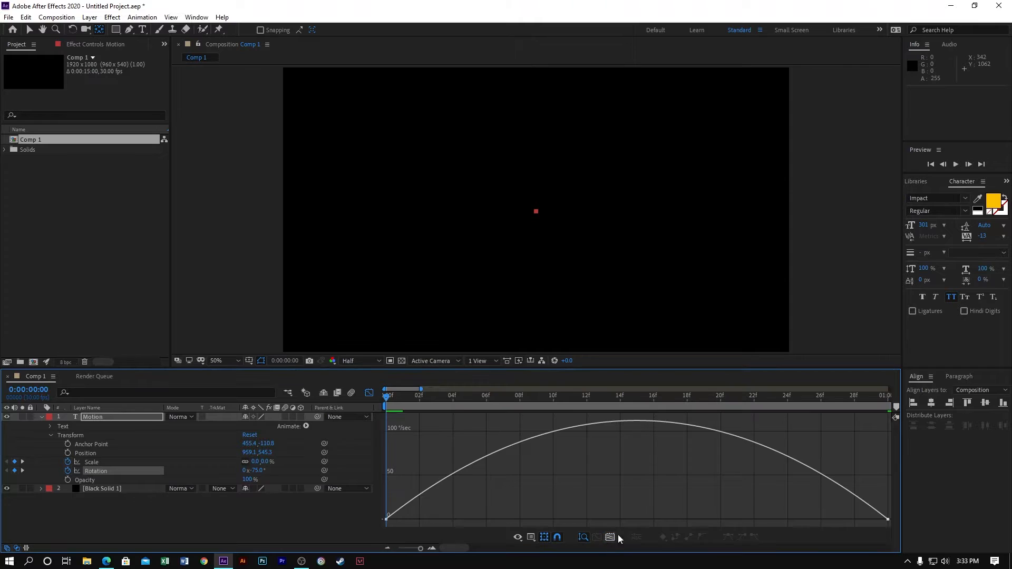
click(888, 519)
drag(805, 519, 635, 518)
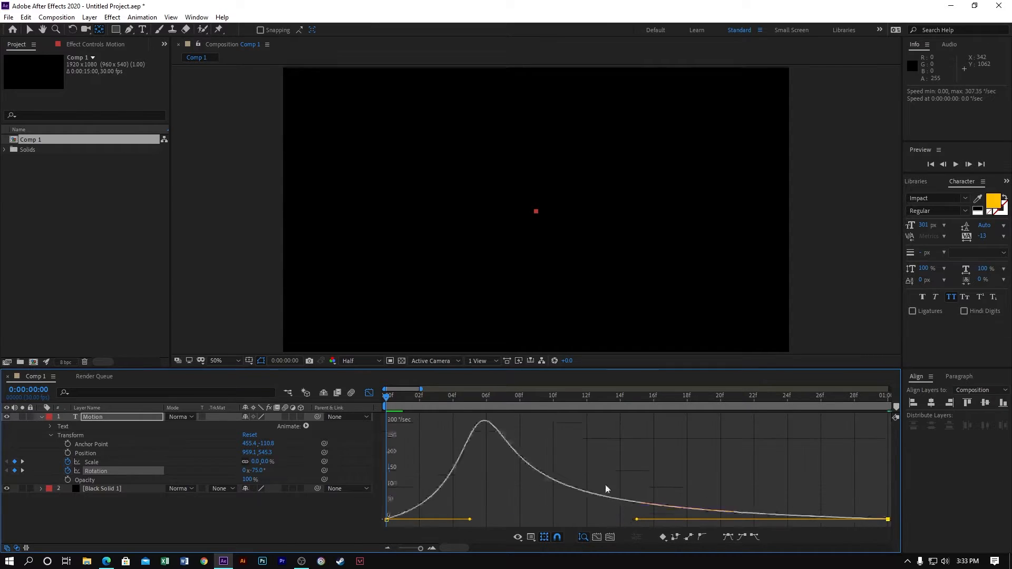
- Return to the full layer timeline and play back the combined scale and rotation animation
click(369, 394)
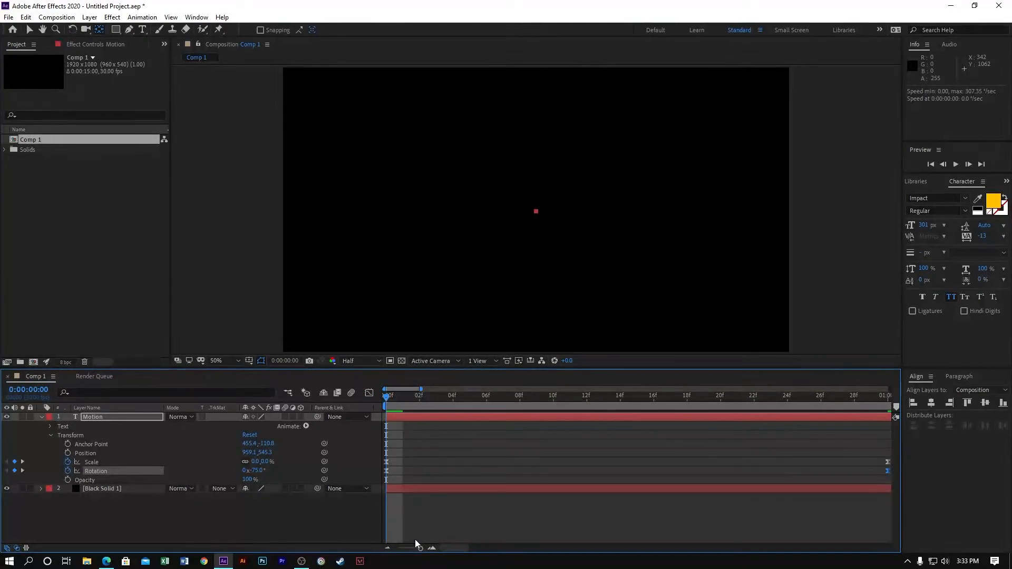
drag(403, 547, 387, 547)
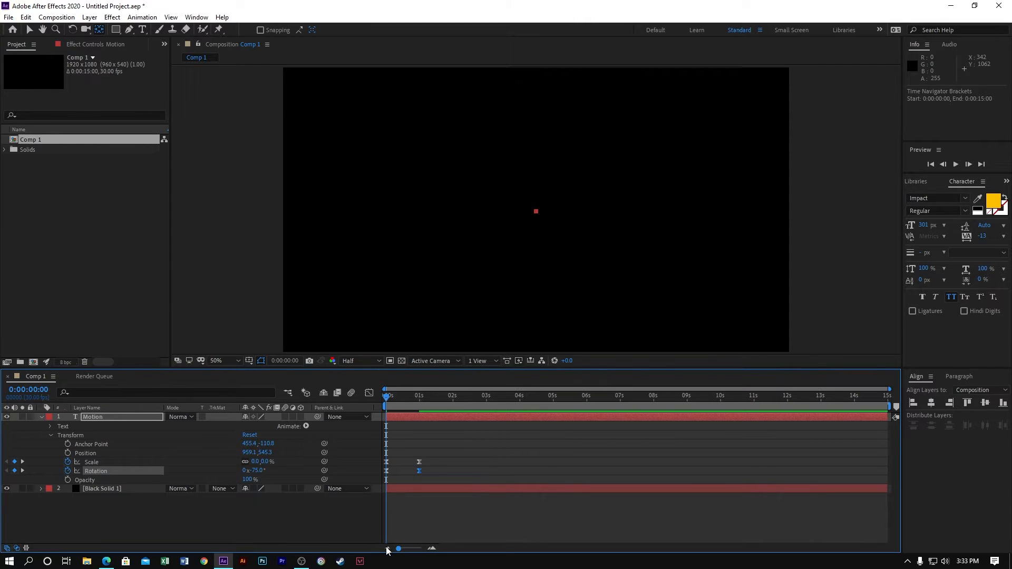
key(space)
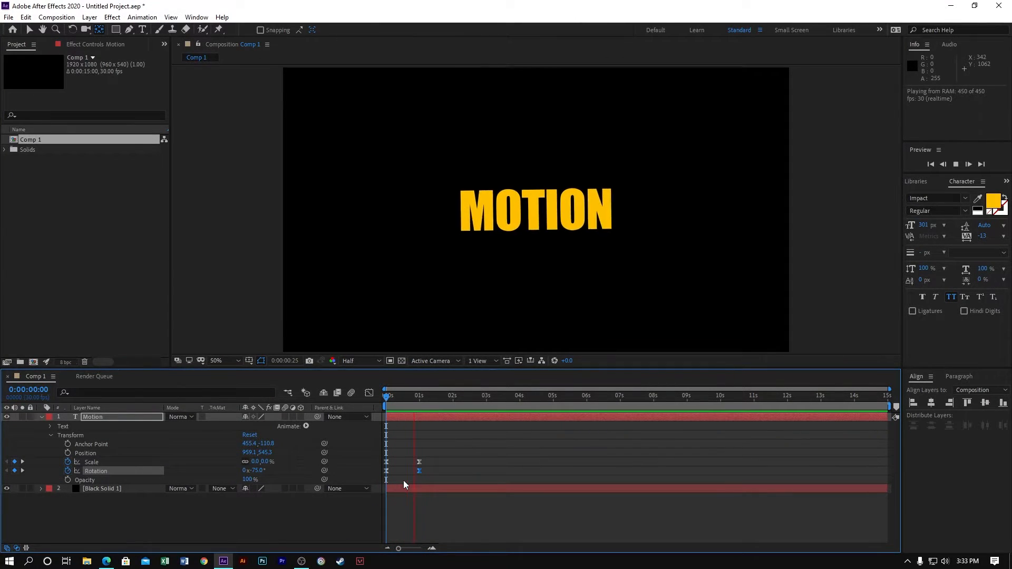
- Replay the combined scale and rotation animation from the start of the composition, and stop playback
key(Home)
key(space)
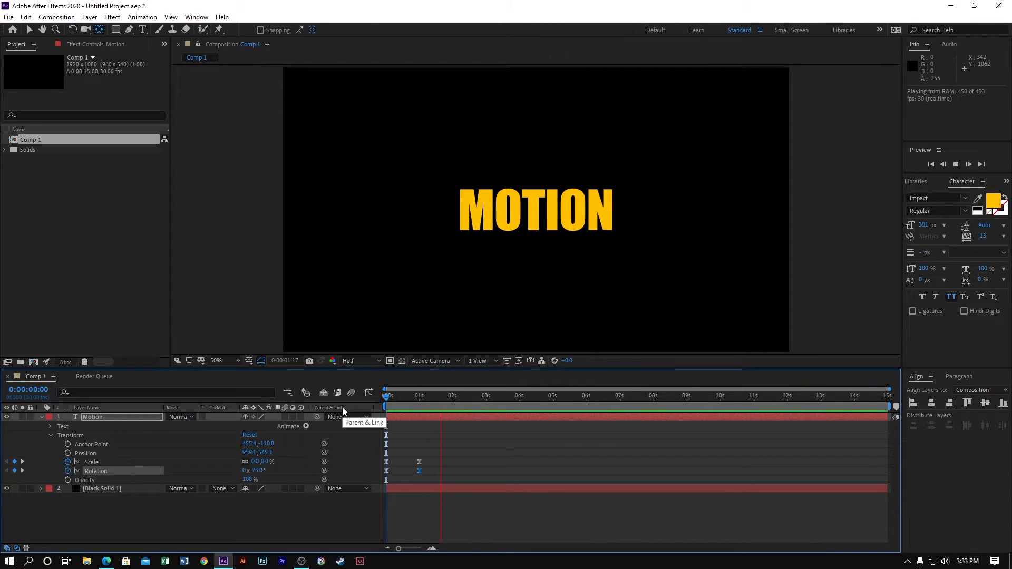
key(space)
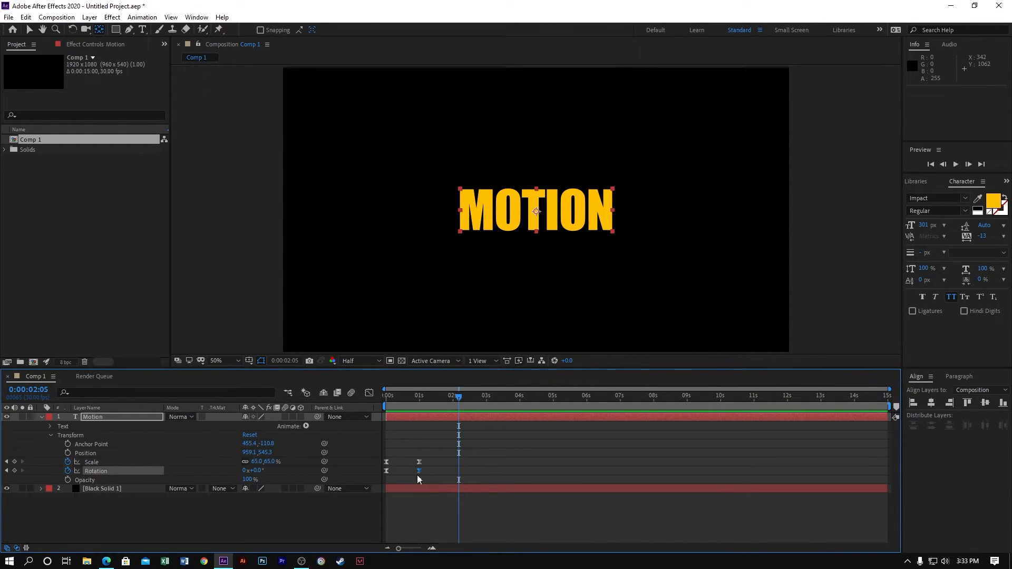
- Remove all Scale and Rotation keyframes from the Motion layer
click(443, 472)
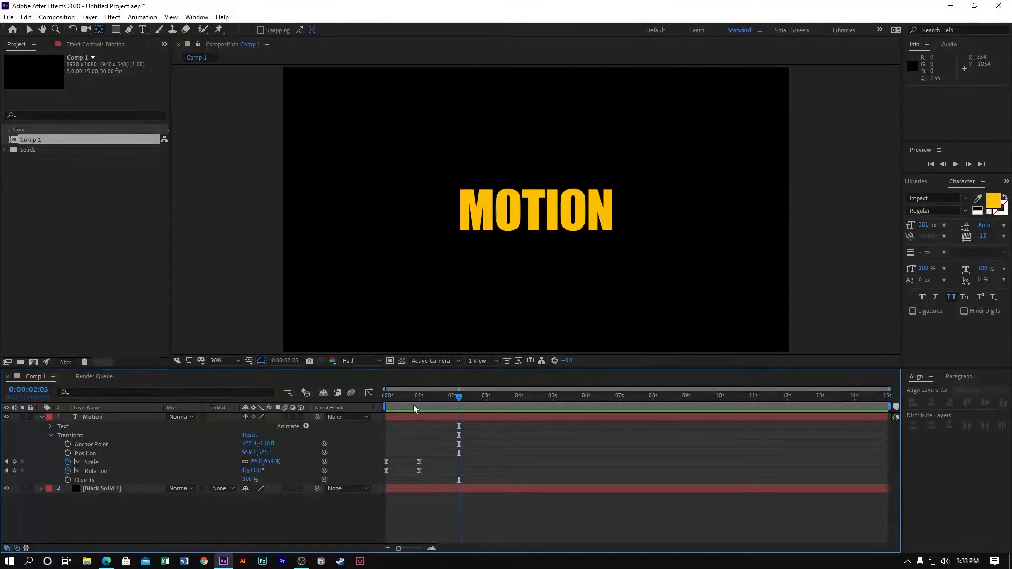
drag(436, 485, 378, 459)
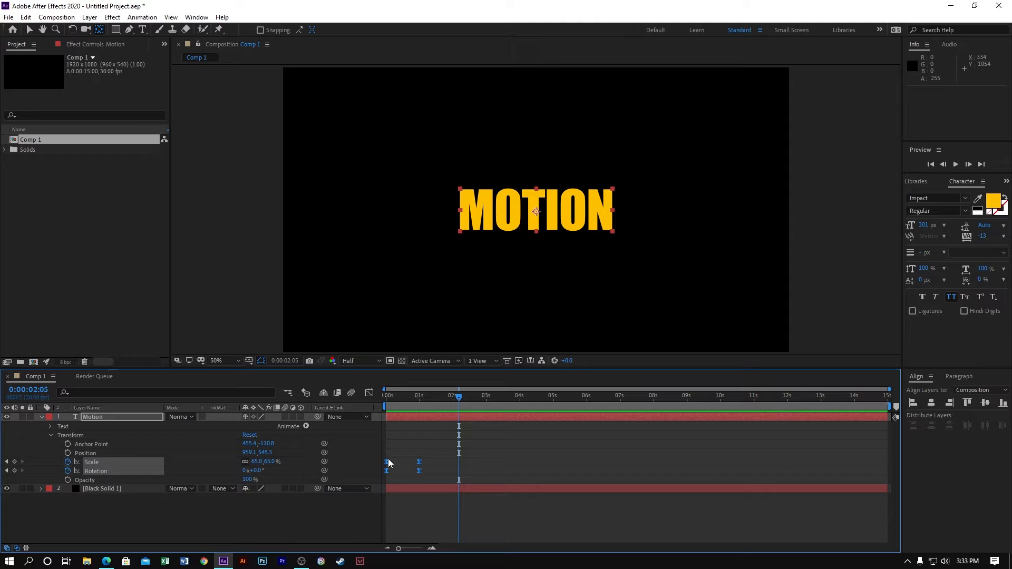
click(68, 461)
click(68, 470)
- Animate the Motion layer's Opacity from 0% at 0 seconds to 100% at about 1 second
drag(400, 395, 367, 400)
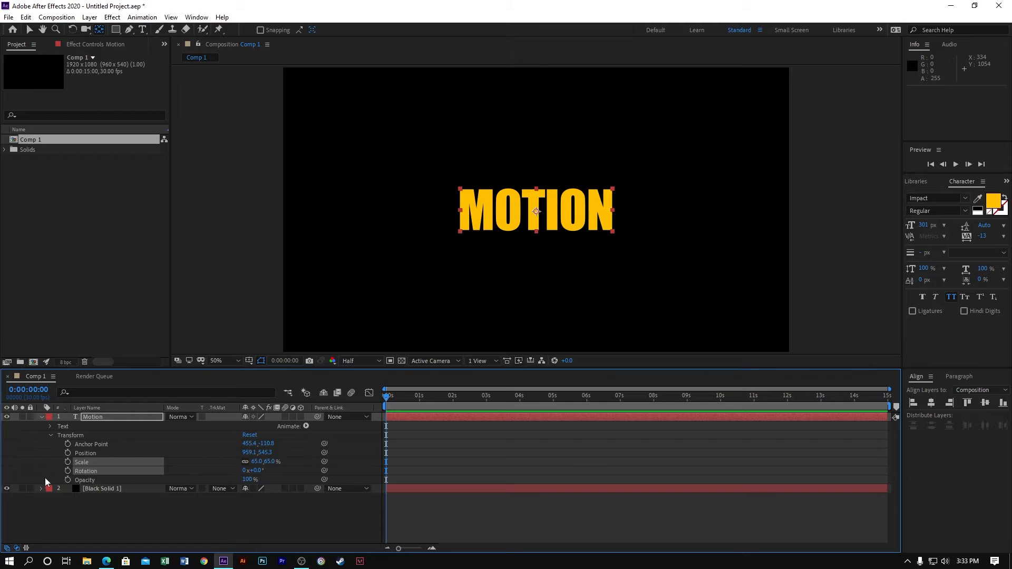
click(68, 480)
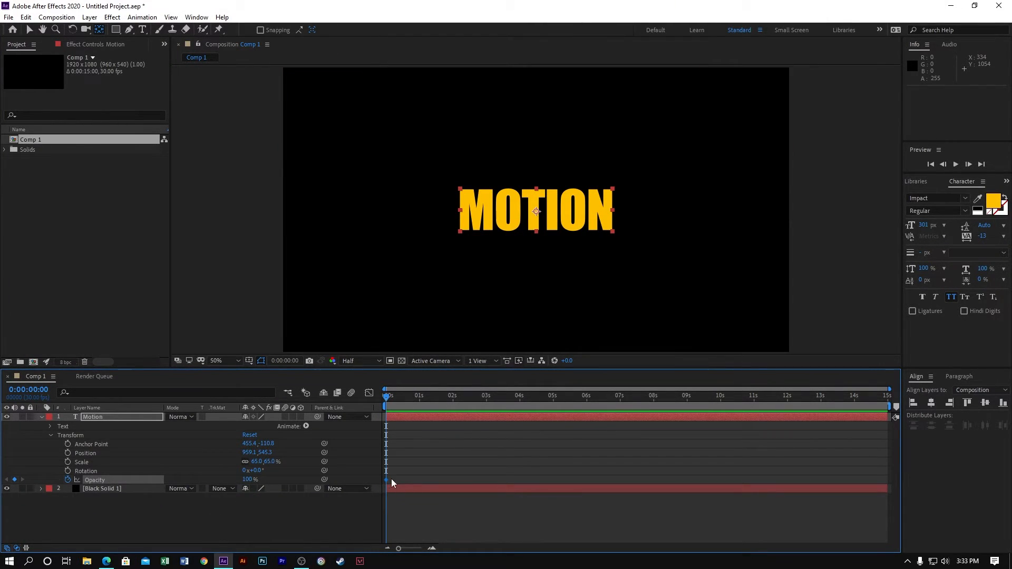
drag(386, 479, 421, 480)
click(249, 479)
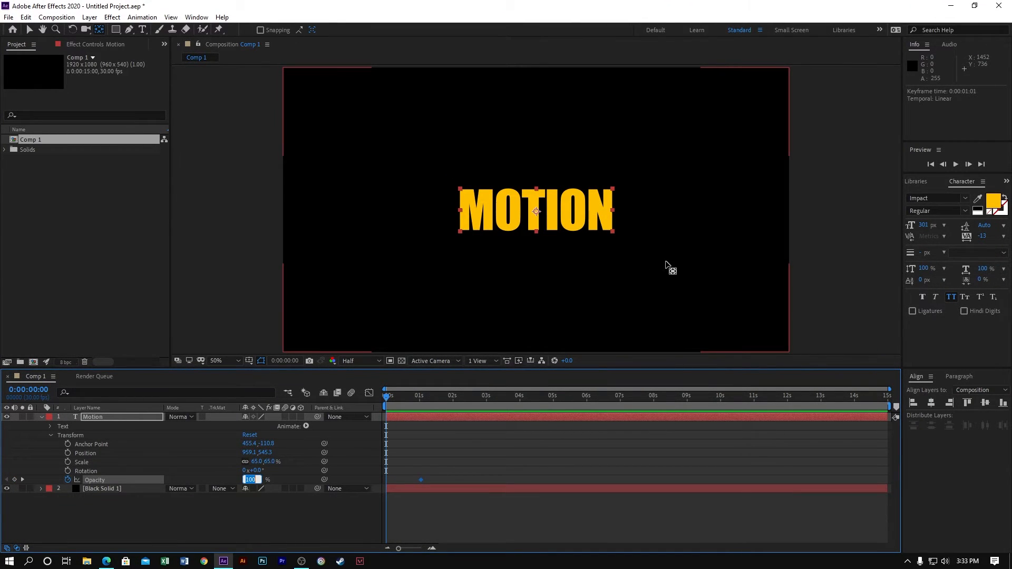
text(0)
key(Return)
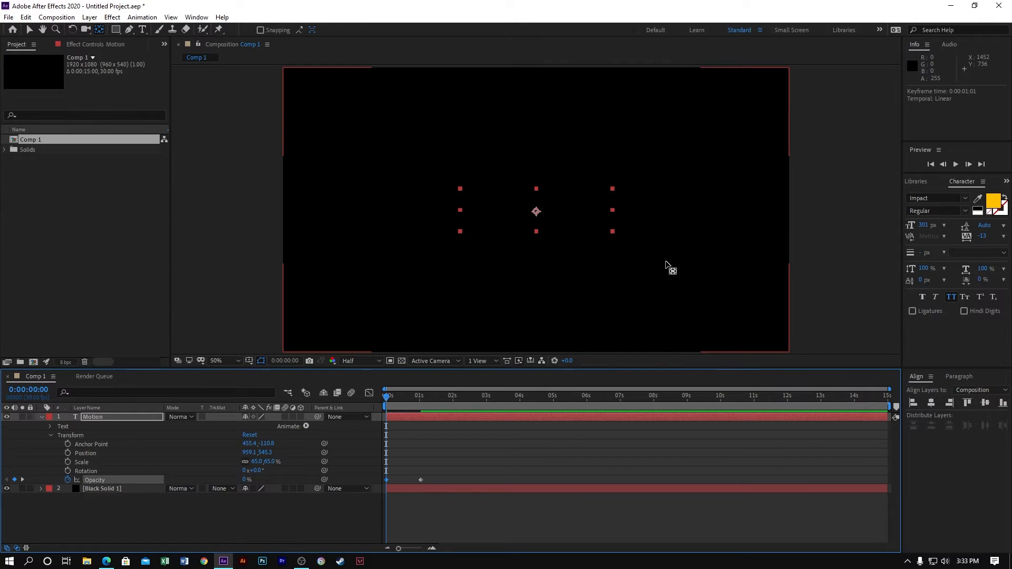
- Apply Easy Ease to both Opacity keyframes and display their speed graph fitted to view
key(ctrl+a)
click(486, 531)
drag(471, 482, 381, 477)
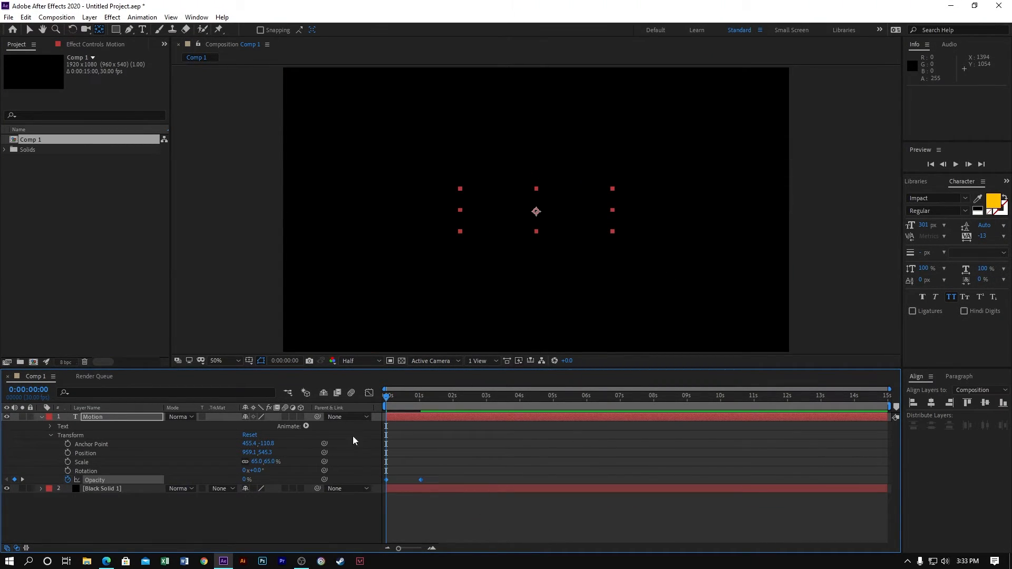
click(374, 399)
click(609, 536)
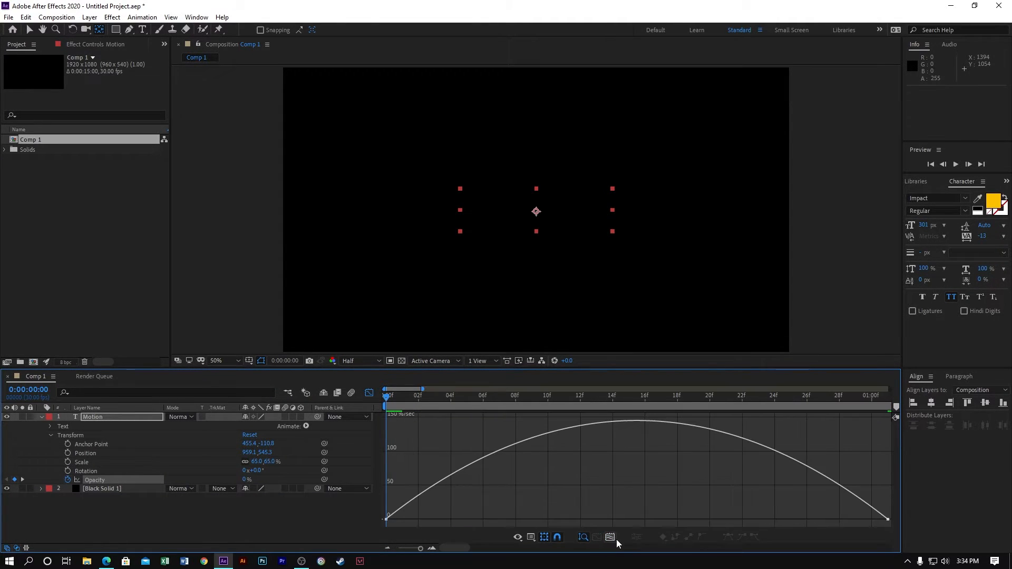
- Shape the Opacity speed graph to peak early by extending the end keyframe's ease handle to about frame 15, and preview the fade
click(885, 520)
click(805, 517)
click(886, 520)
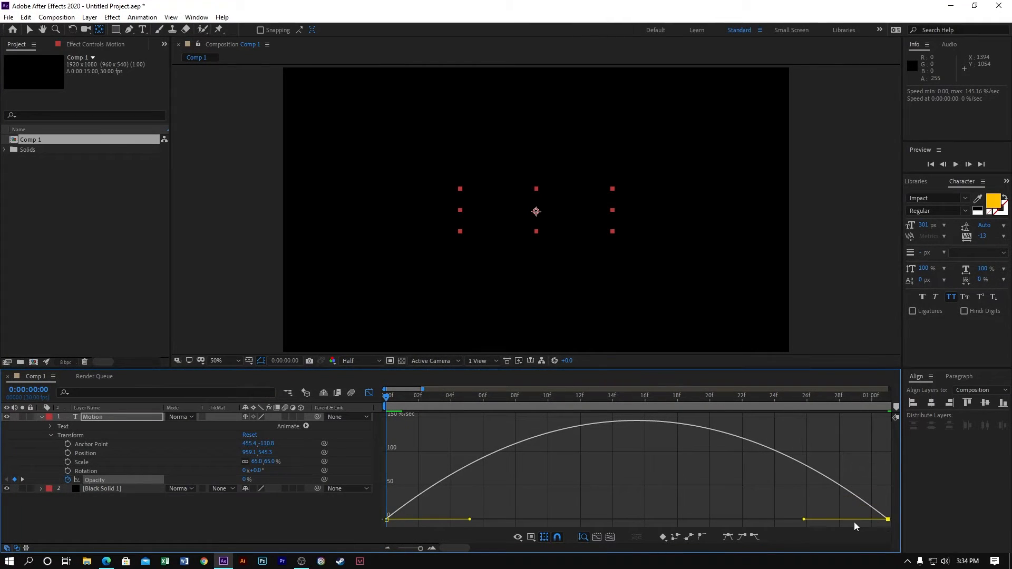
drag(804, 521, 535, 523)
key(space)
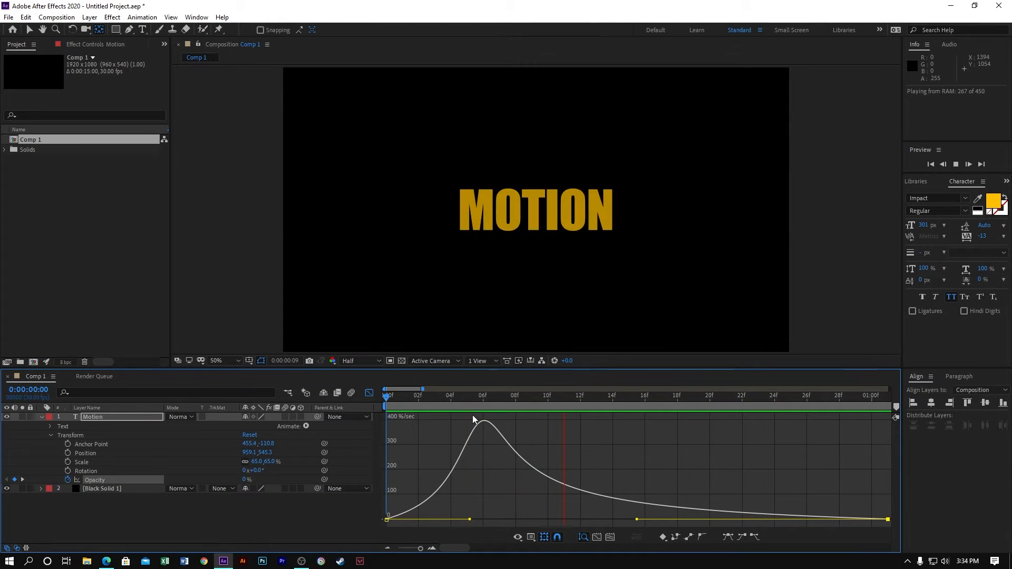
- Return to the layer timeline and remove the Motion layer's Opacity keyframes
click(369, 393)
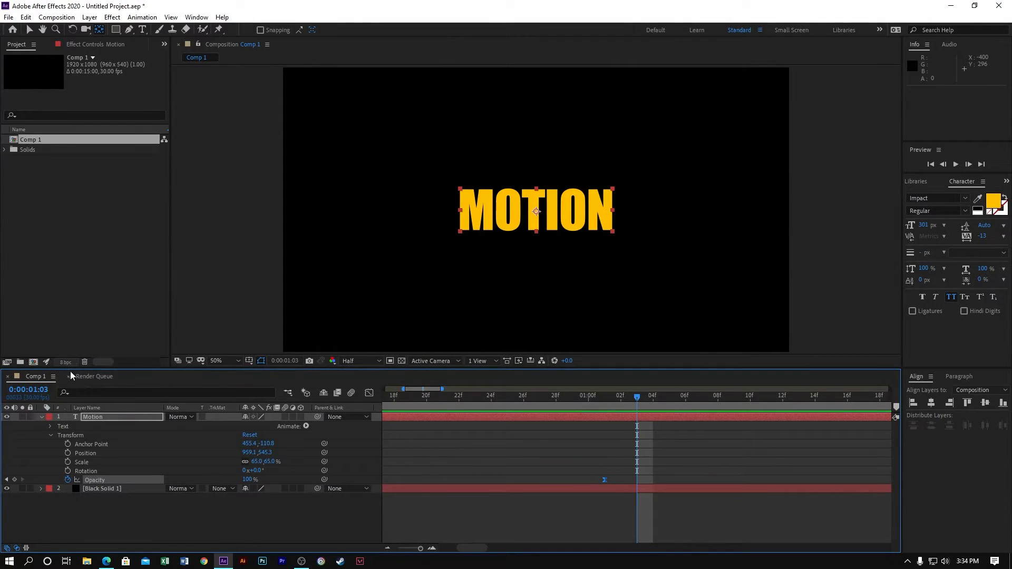
click(132, 416)
click(96, 514)
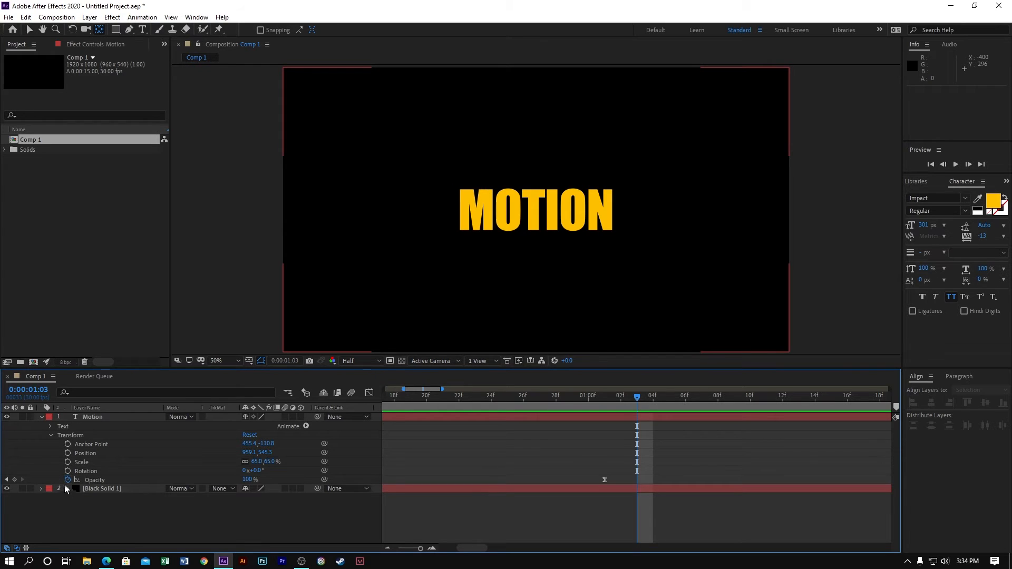
click(68, 480)
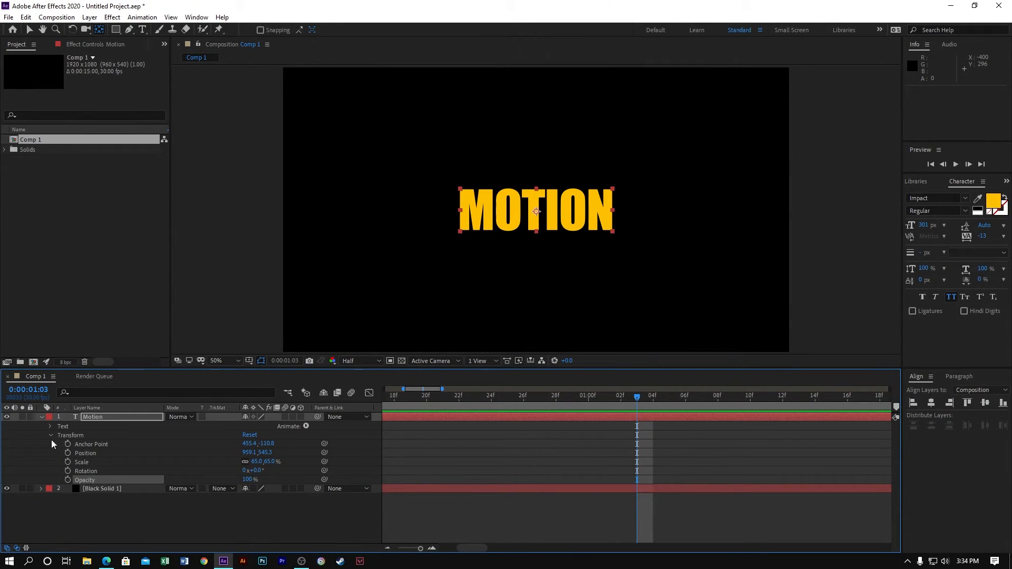
- Delete the Motion text layer from the composition
click(130, 413)
click(108, 413)
key(Delete)
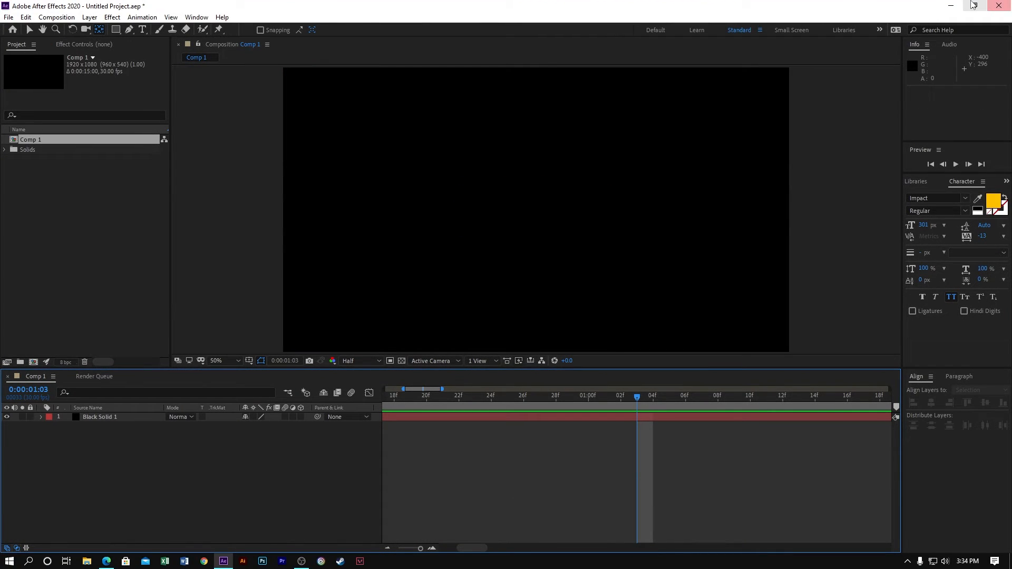
- Switch to the Windows desktop and bring the my-card-personal image into After Effects as Comp 1's top layer
click(954, 5)
click(958, 5)
right_click(721, 130)
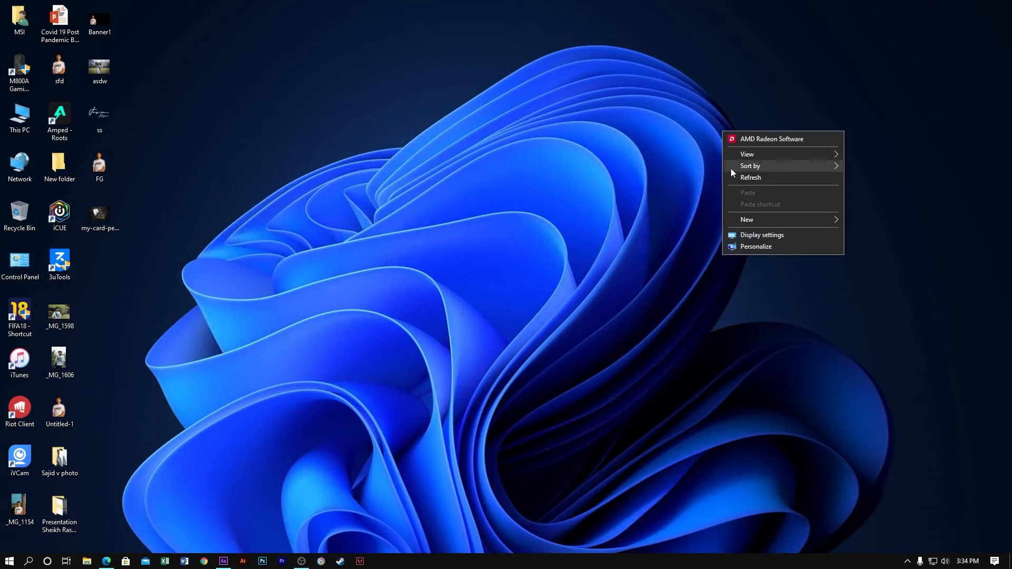
click(739, 177)
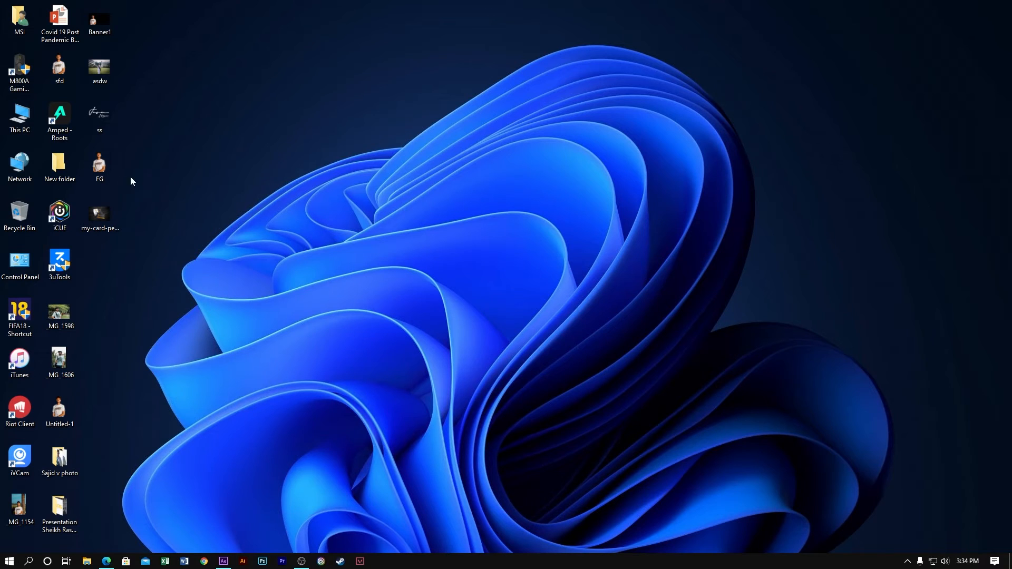
drag(106, 208, 154, 332)
drag(26, 152, 199, 470)
drag(128, 428, 112, 415)
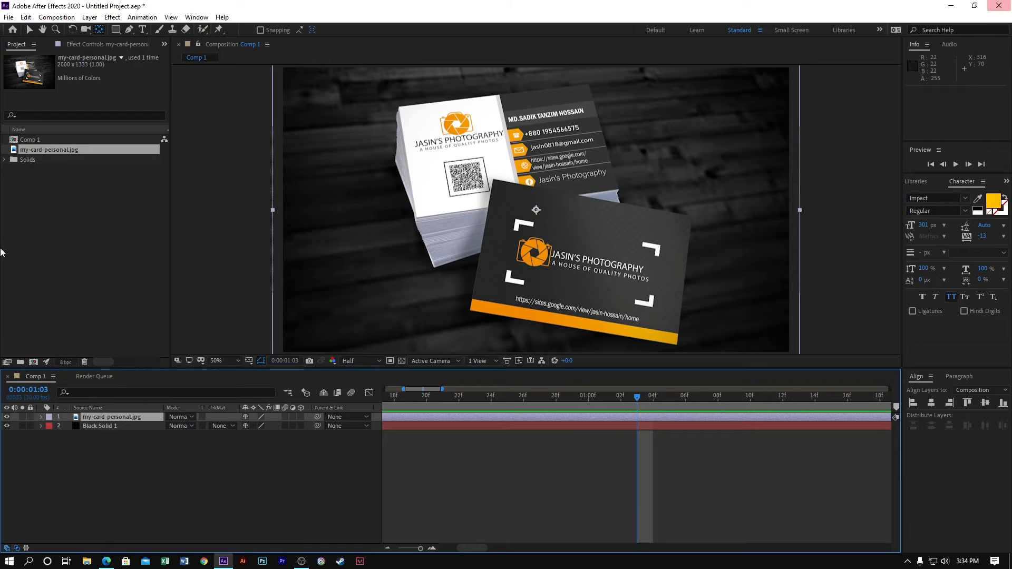
- Scale the my-card-personal.jpg layer to 41% and show all its Transform properties
key(s)
drag(274, 425, 188, 428)
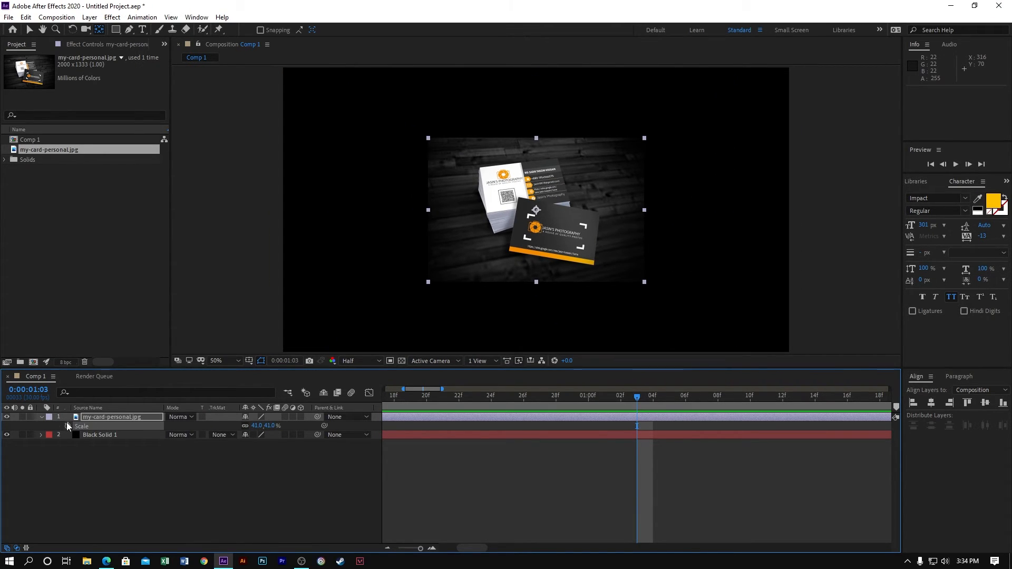
click(41, 417)
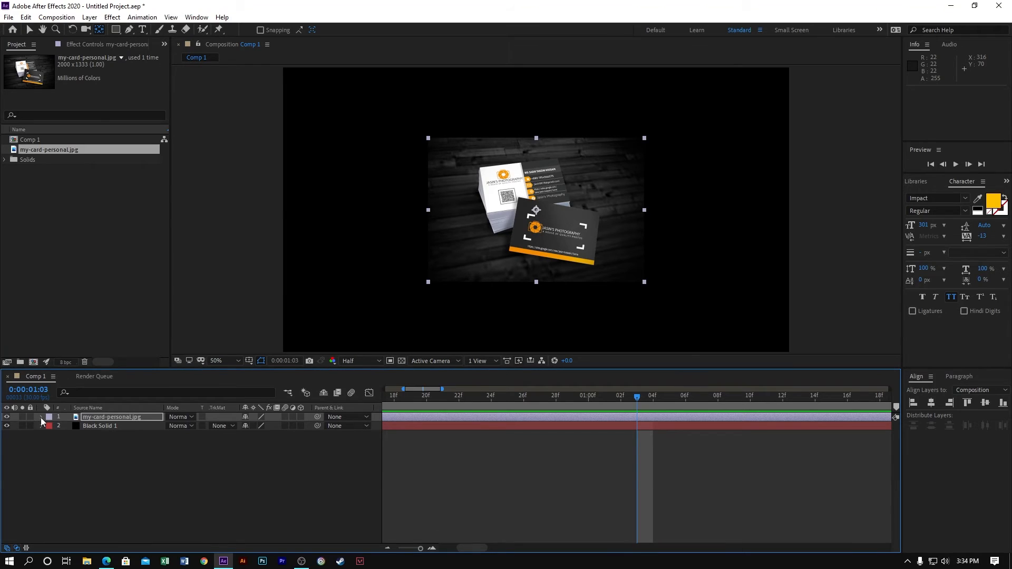
click(41, 417)
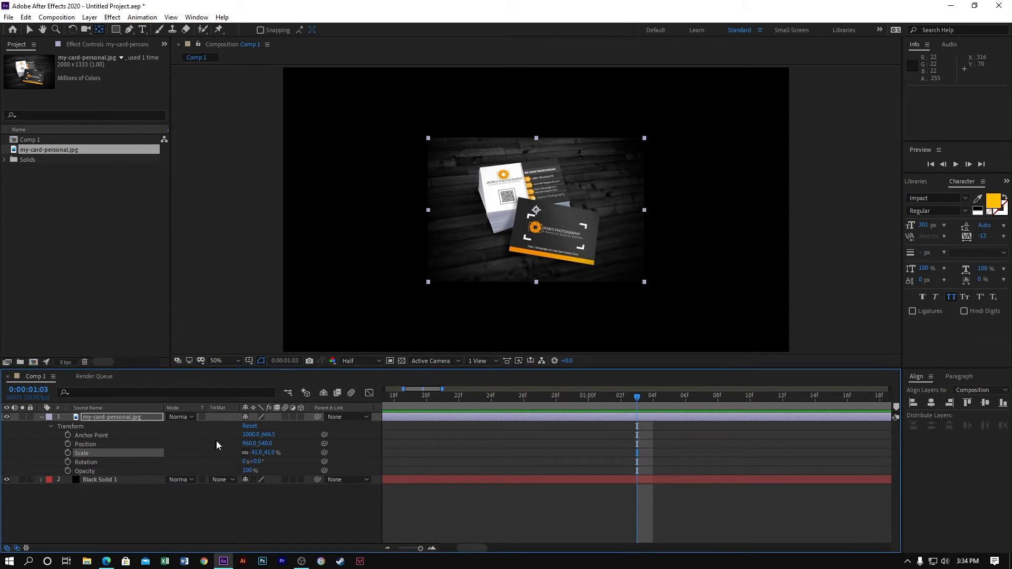
click(141, 508)
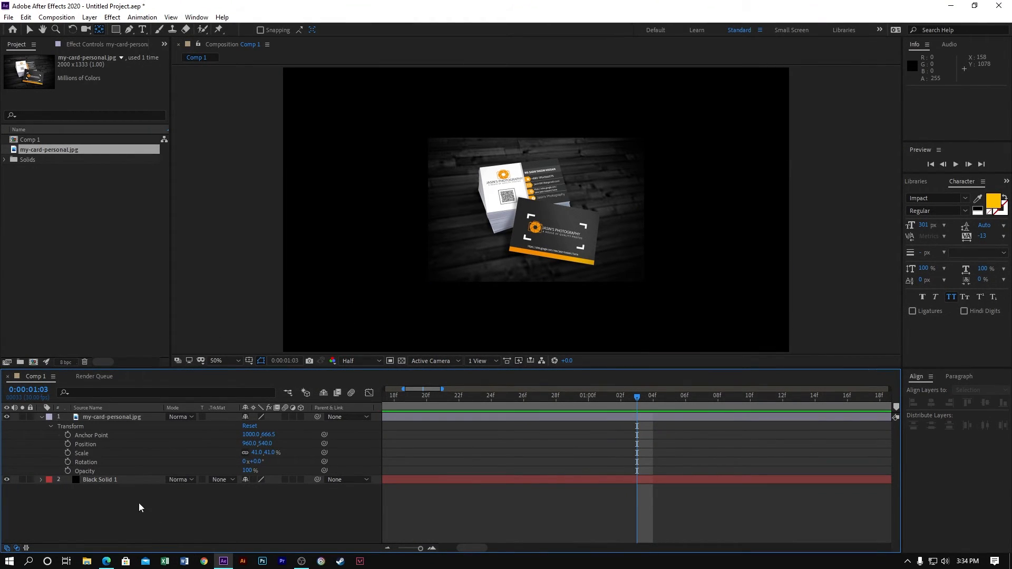
- Keyframe the card image's Position from -475, 540 off-screen at 0 seconds to 960, 540 at 1 second
click(67, 444)
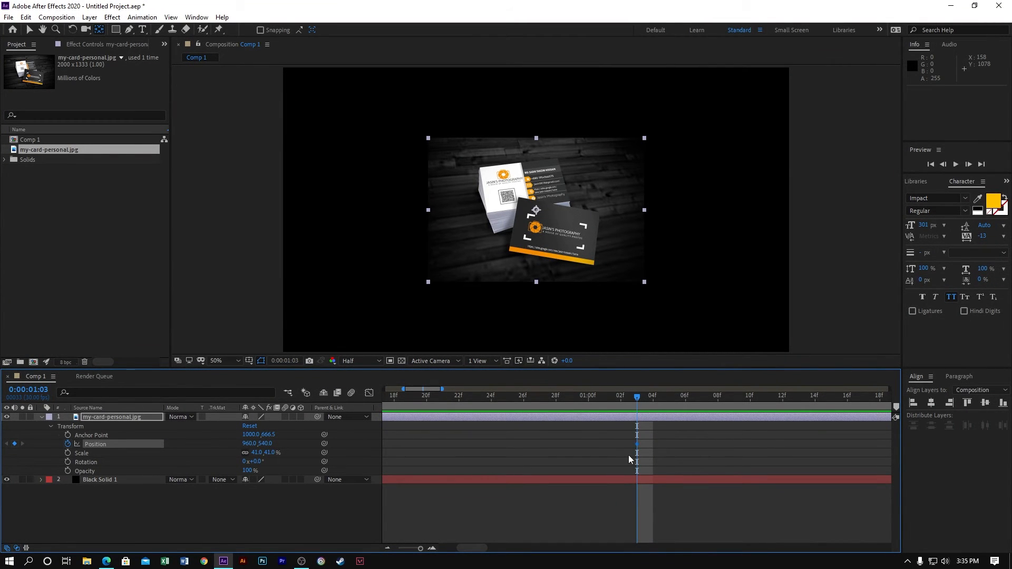
drag(638, 446, 593, 443)
drag(525, 397, 0, 419)
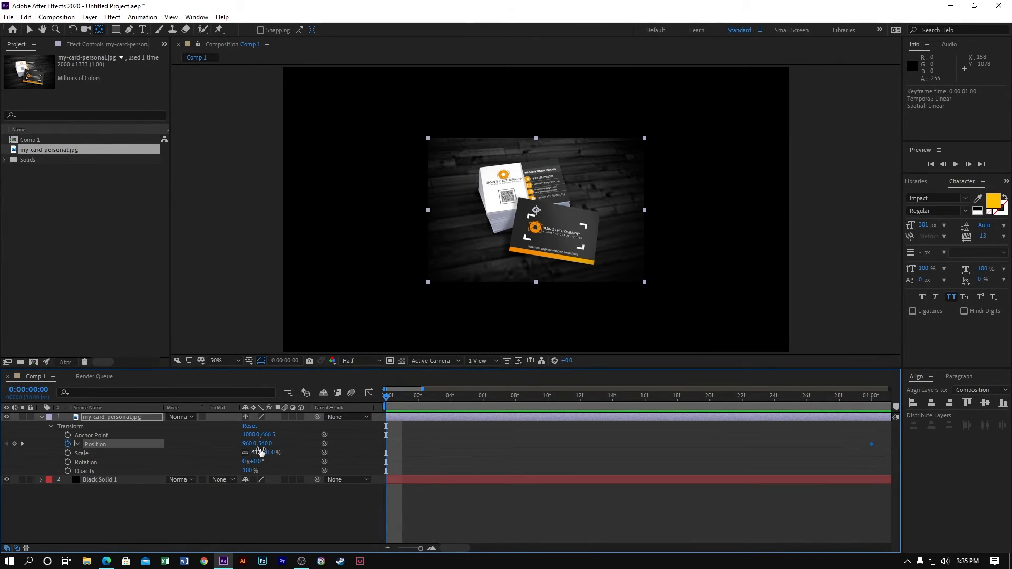
mouse_move(251, 443)
mouse_down()
mouse_move(236, 442)
mouse_move(245, 446)
mouse_move(232, 463)
mouse_move(254, 446)
mouse_move(258, 453)
mouse_up()
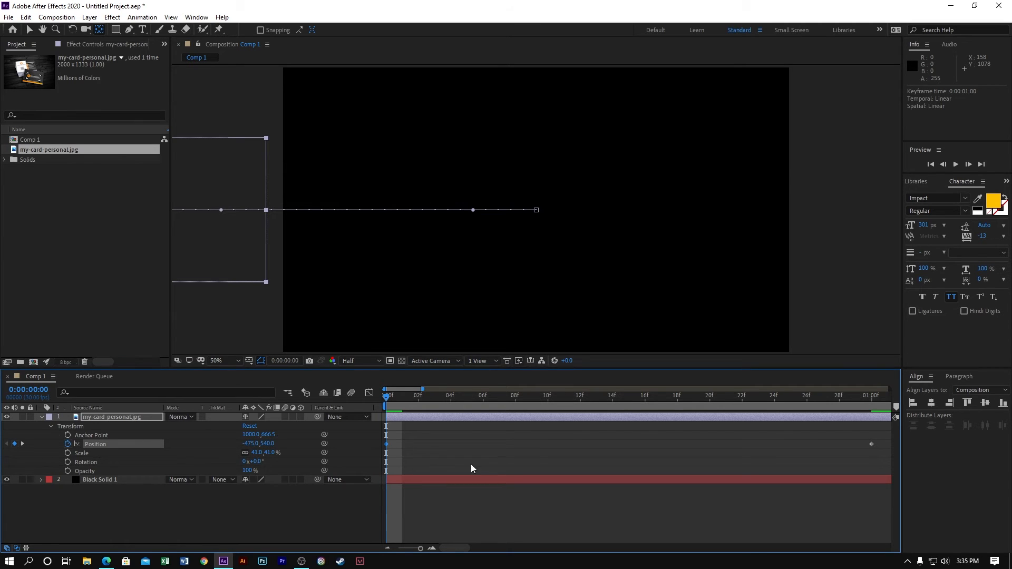
- Move the end Position keyframe to frame 23 and apply Easy Ease to both Position keyframes
drag(871, 447, 749, 456)
mouse_move(818, 460)
mouse_down()
mouse_move(665, 440)
mouse_move(322, 428)
mouse_up()
key(F9)
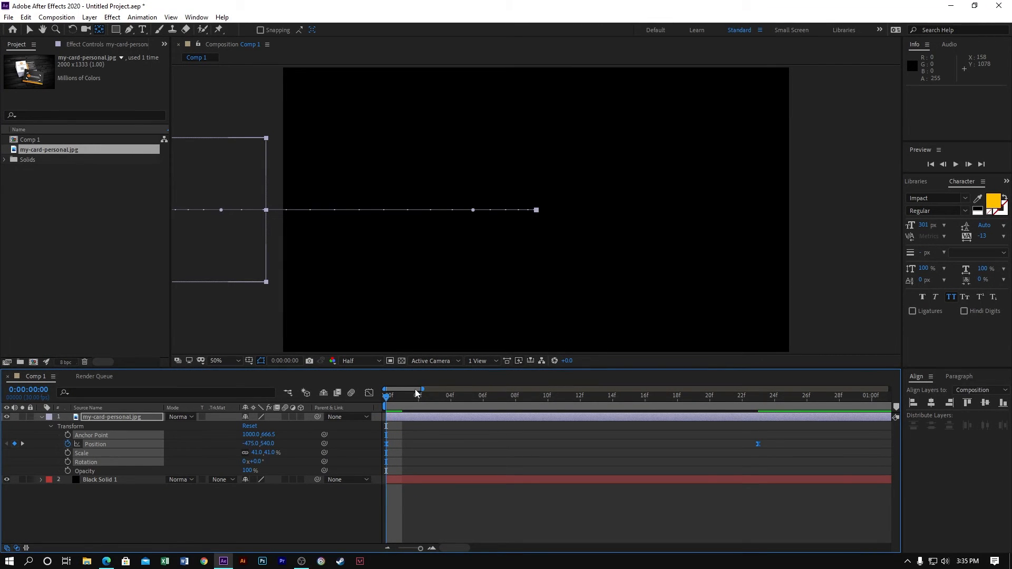
- Shape the card's Position speed graph to peak early by extending the end keyframe's ease handle back to about frame 11
click(369, 392)
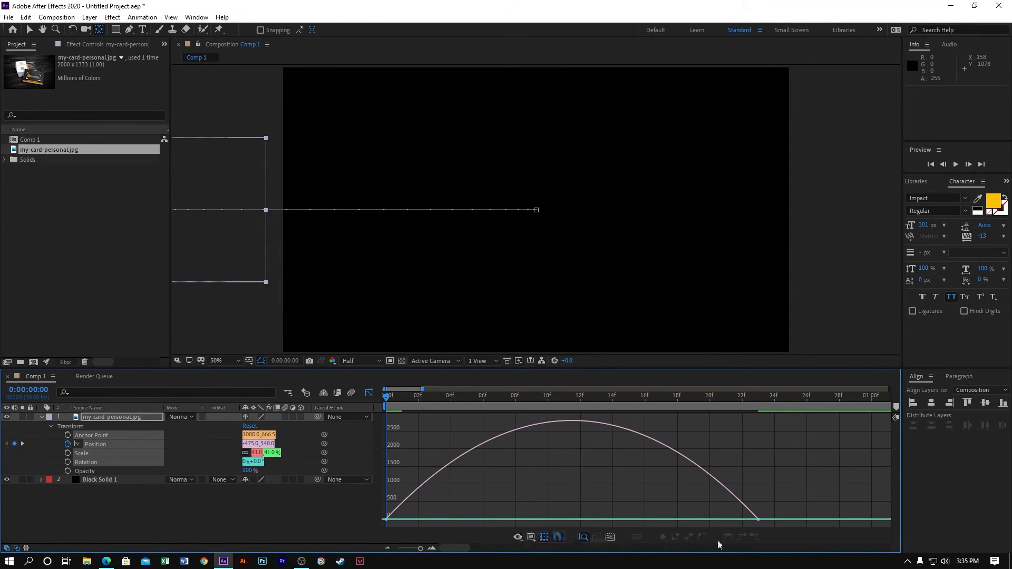
click(610, 537)
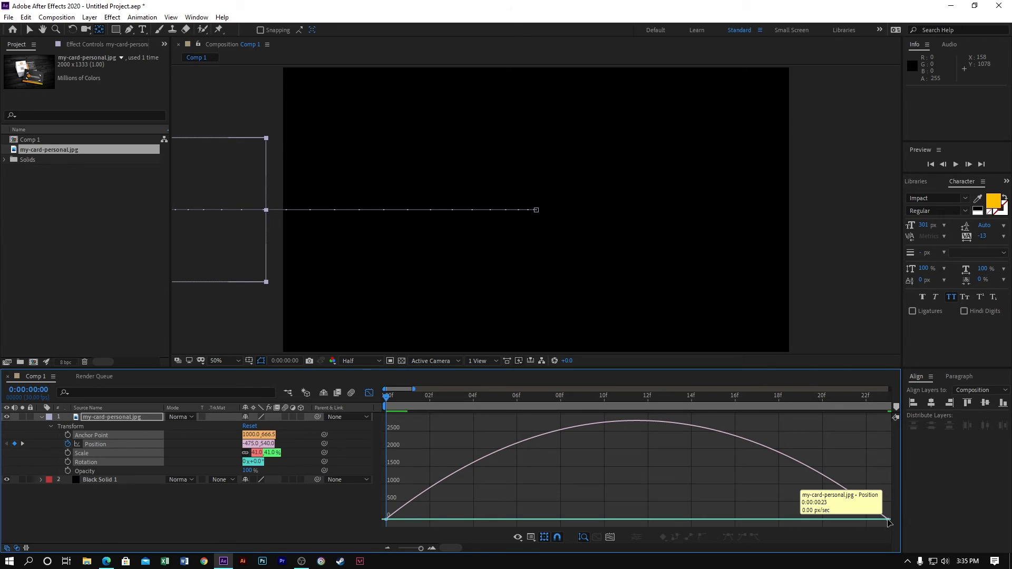
drag(803, 519, 484, 541)
- Play back the card image's slide-in animation twice
key(space)
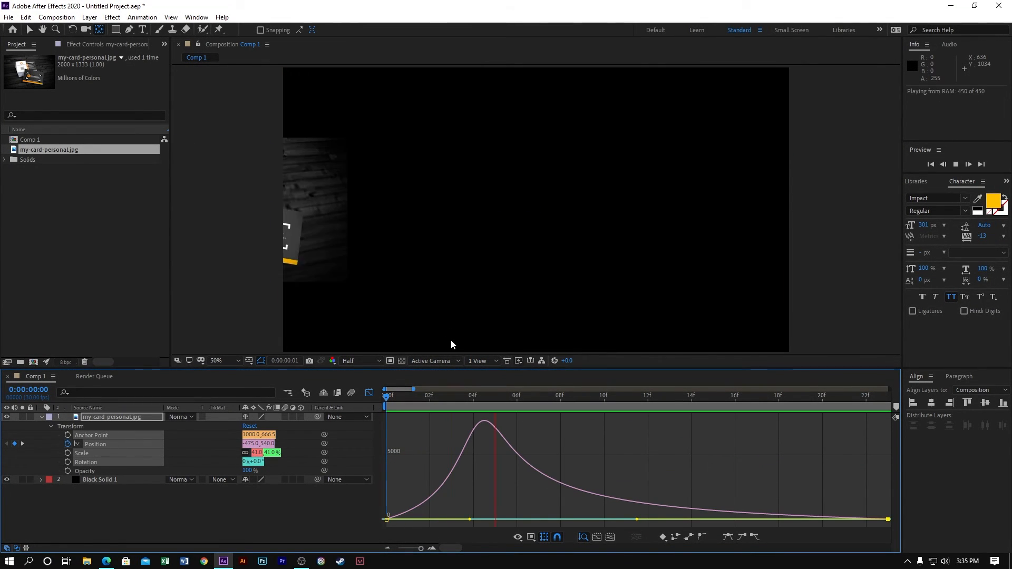
key(space)
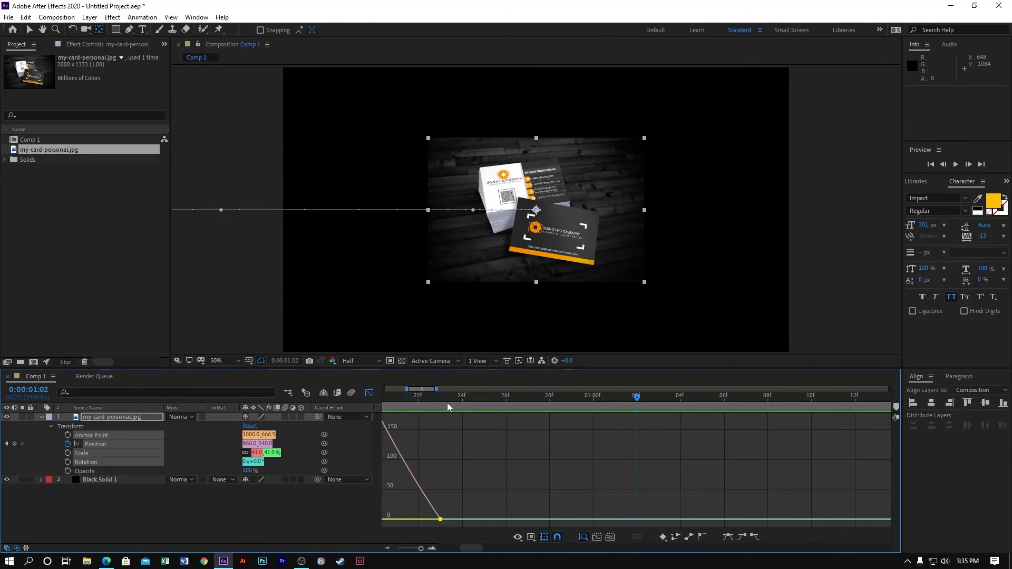
key(space)
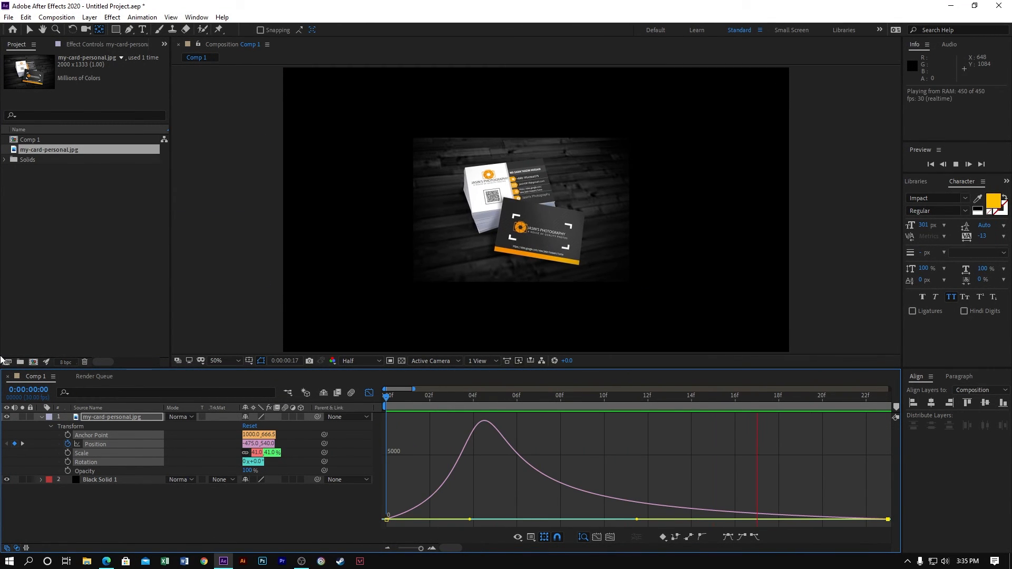
key(space)
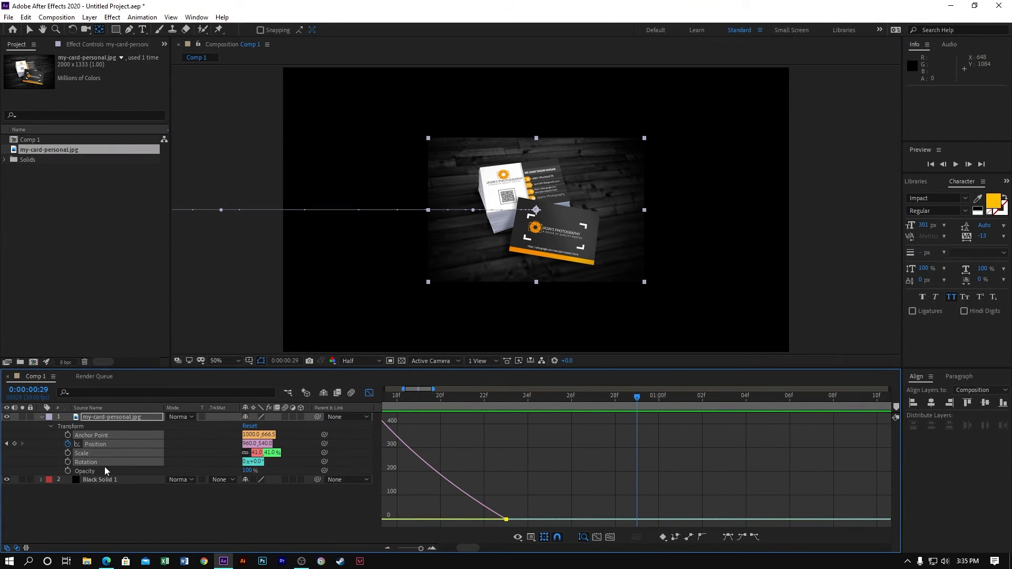
click(180, 509)
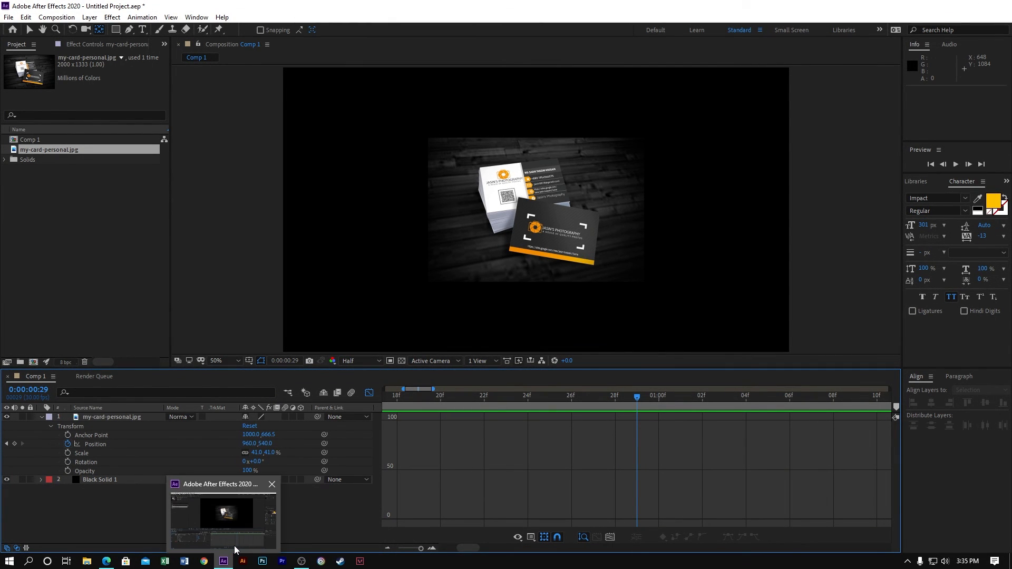
click(234, 545)
click(116, 513)
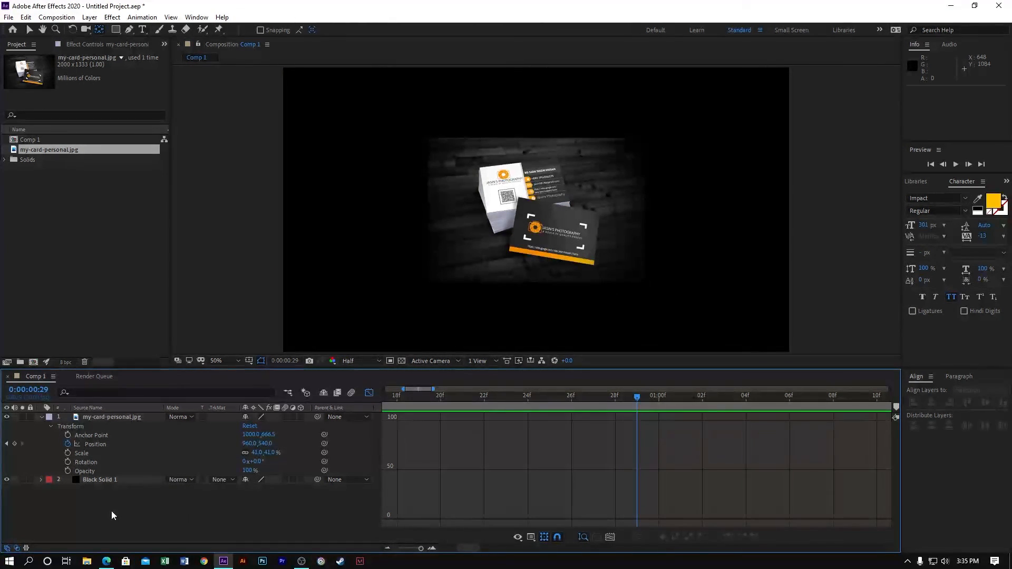